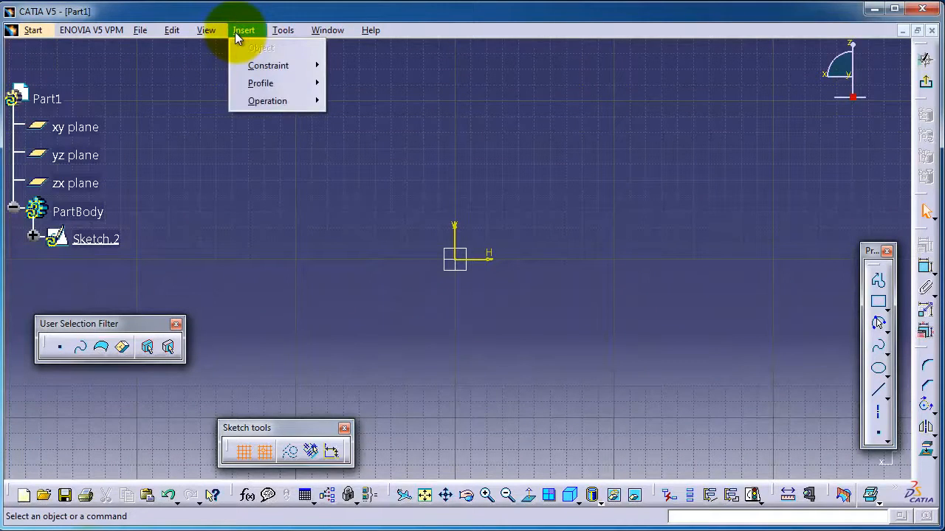
Sketch a rectangle to the left of the V axis, starting its lower-right corner at (-20, 0) on the H axis.
mouse_move(255, 100)
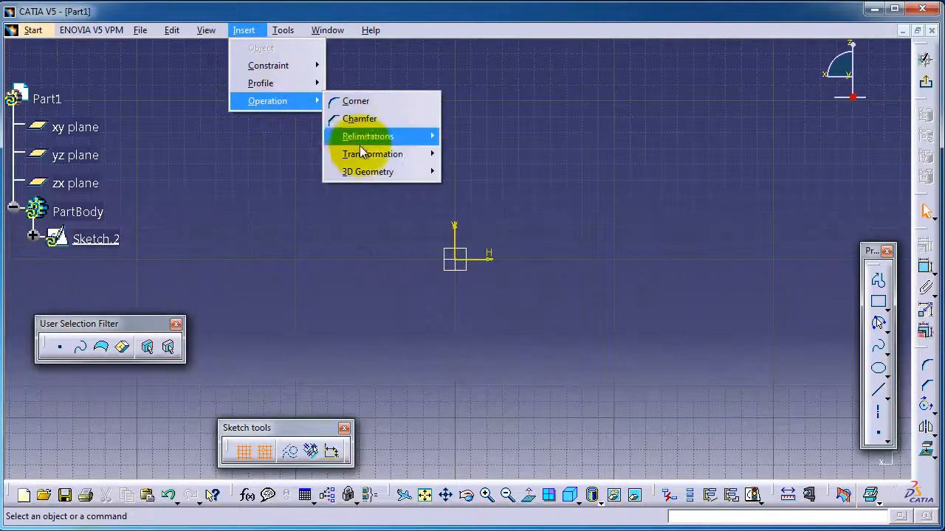
mouse_move(361, 154)
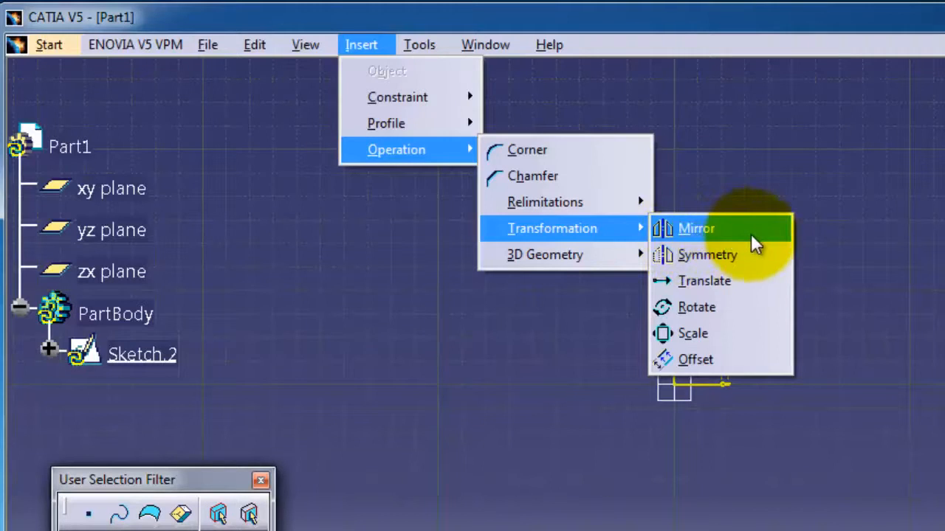
click(941, 500)
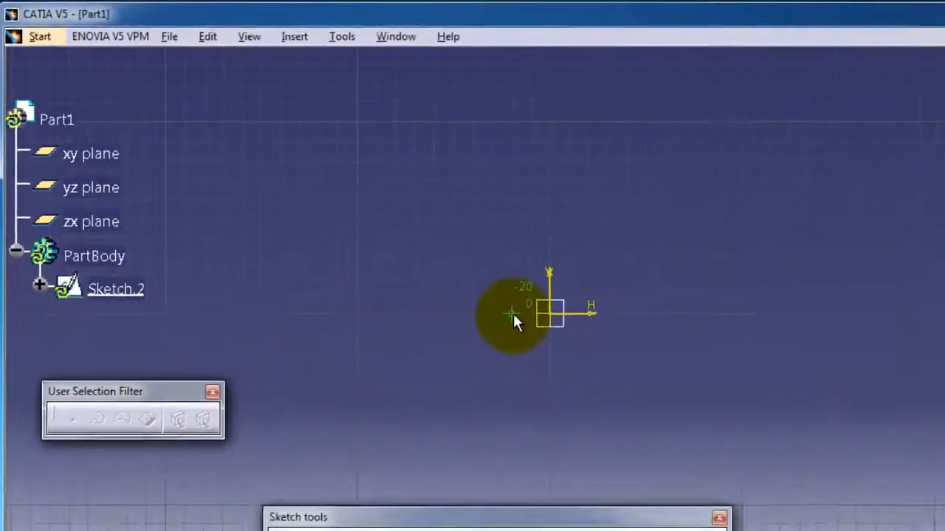
click(513, 314)
click(261, 123)
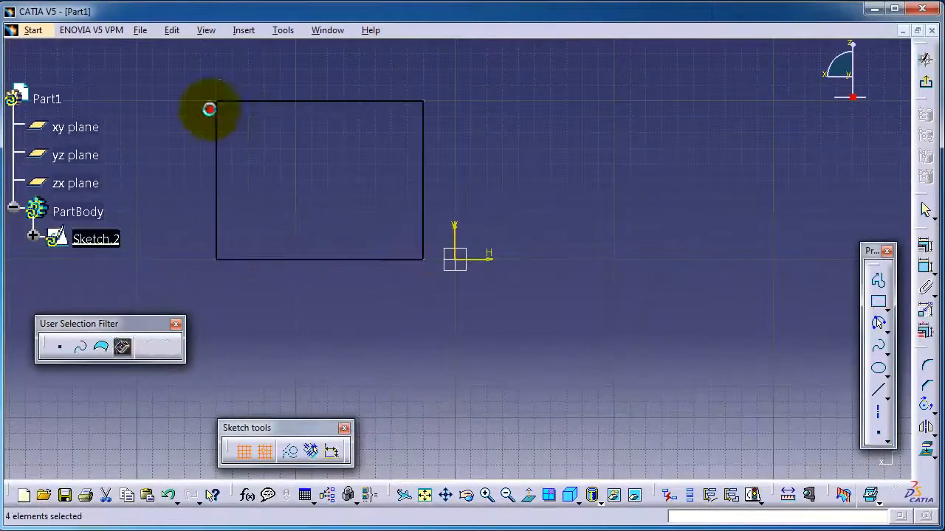
Draw a vertical line along the V axis, extending above and below the rectangle.
click(878, 391)
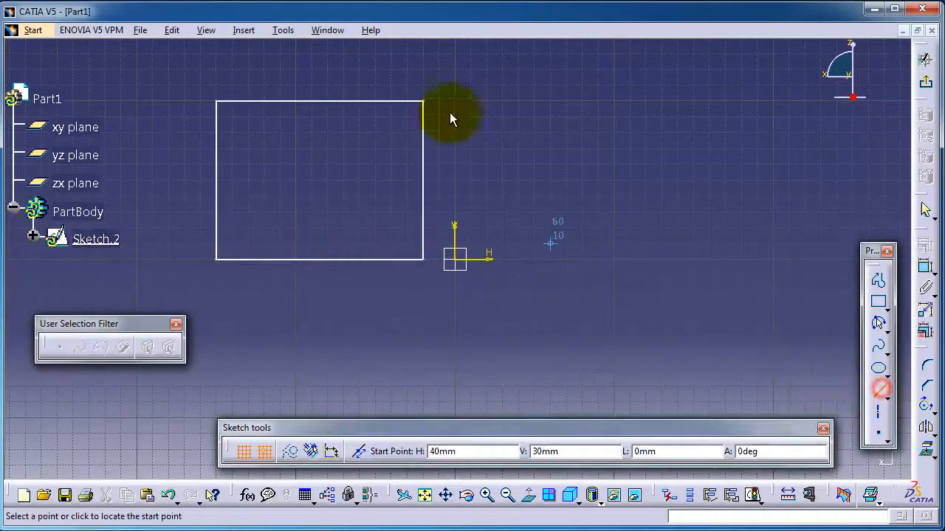
click(454, 56)
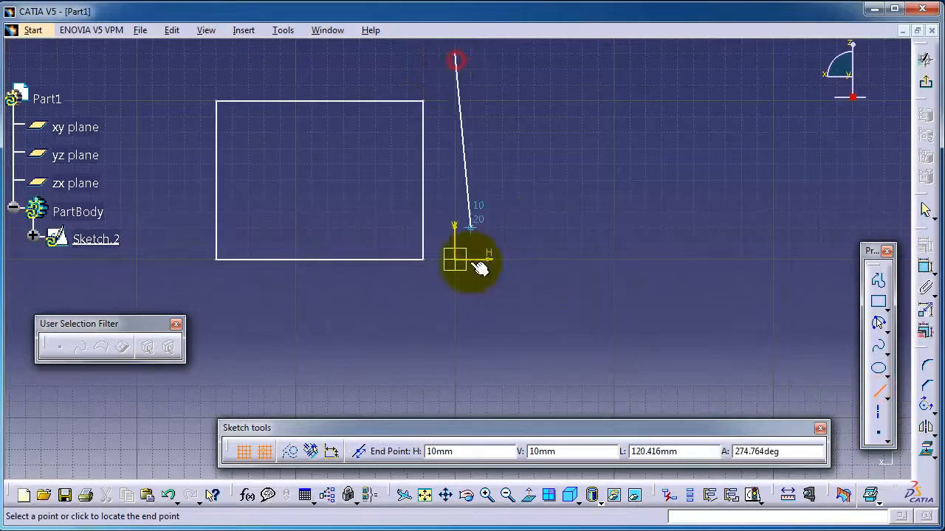
click(454, 337)
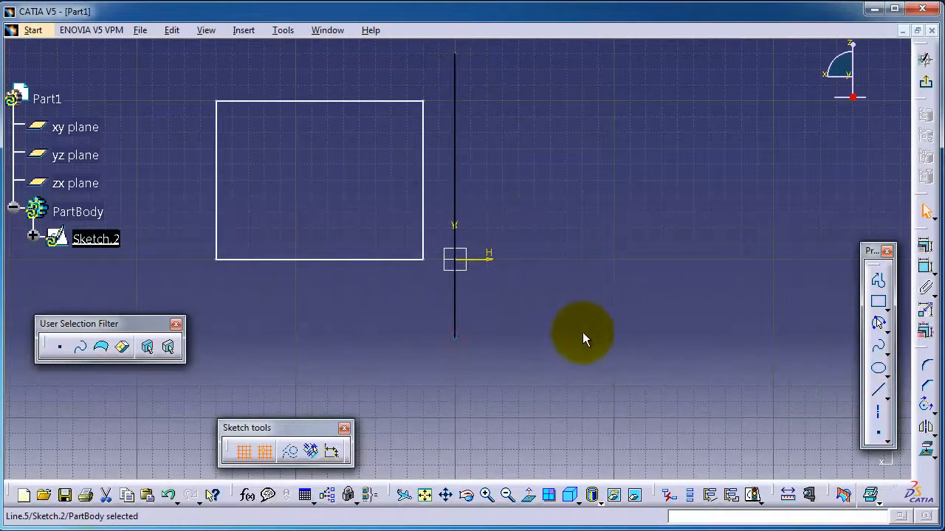
click(614, 237)
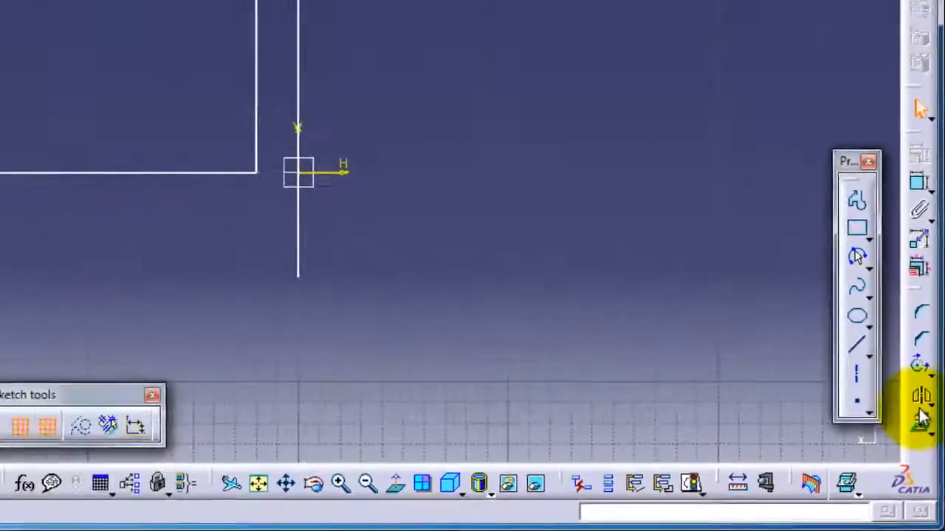
Mirror the whole rectangle about the vertical line on the V axis.
click(921, 396)
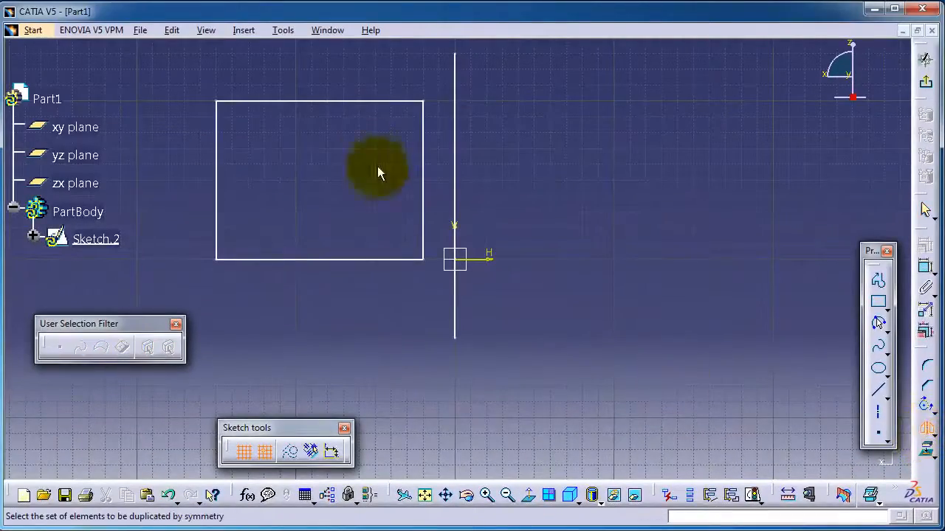
drag(198, 76, 440, 319)
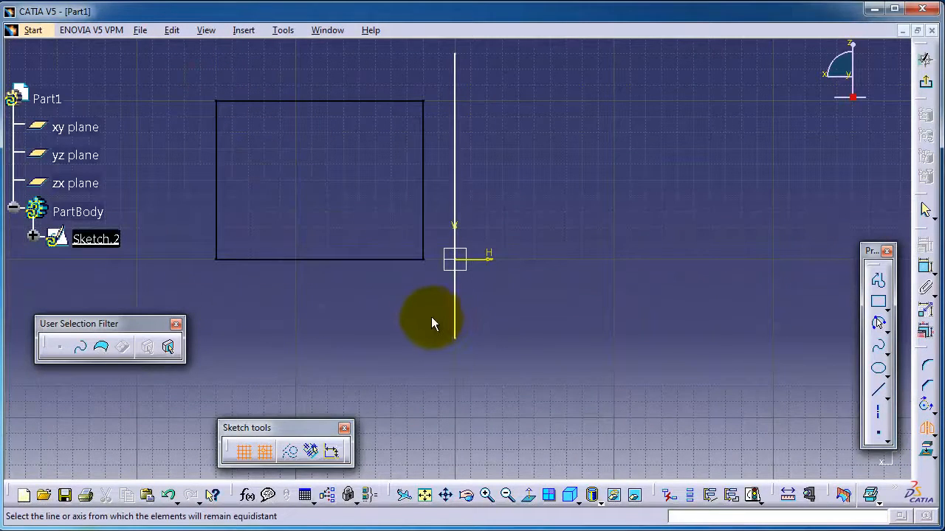
click(454, 177)
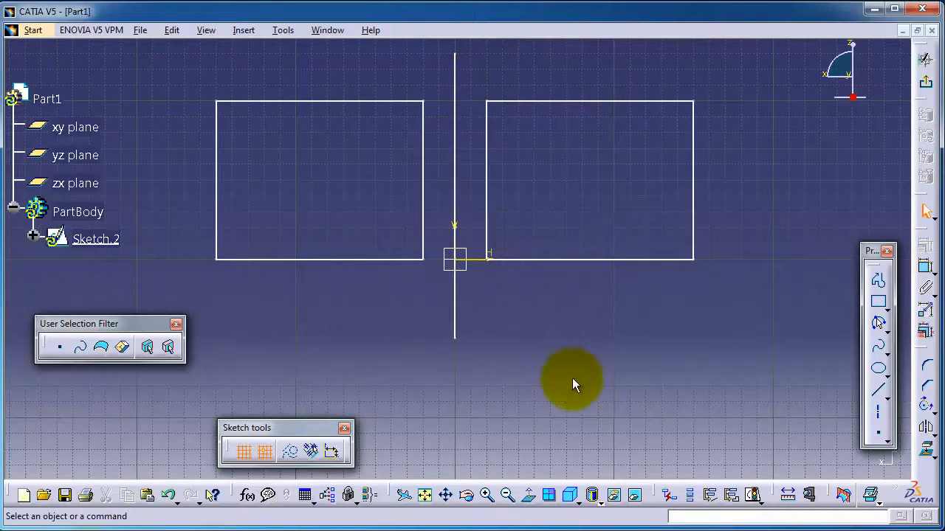
Draw a closed profile below the rectangles from straight lines, with a tangent arc in the bottom edge and a large tangent arc over the top.
mouse_move(573, 384)
middle_down()
mouse_move(578, 147)
mouse_move(569, 116)
middle_up()
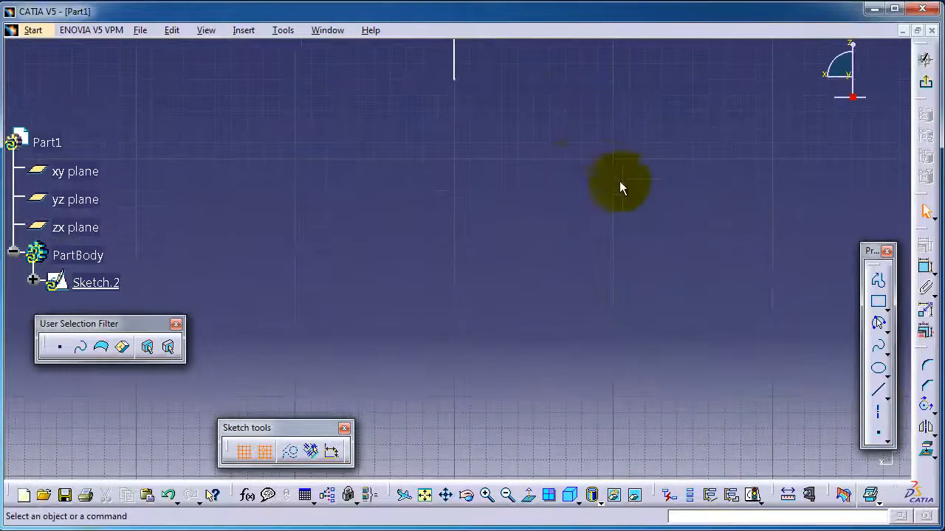
click(872, 281)
click(406, 176)
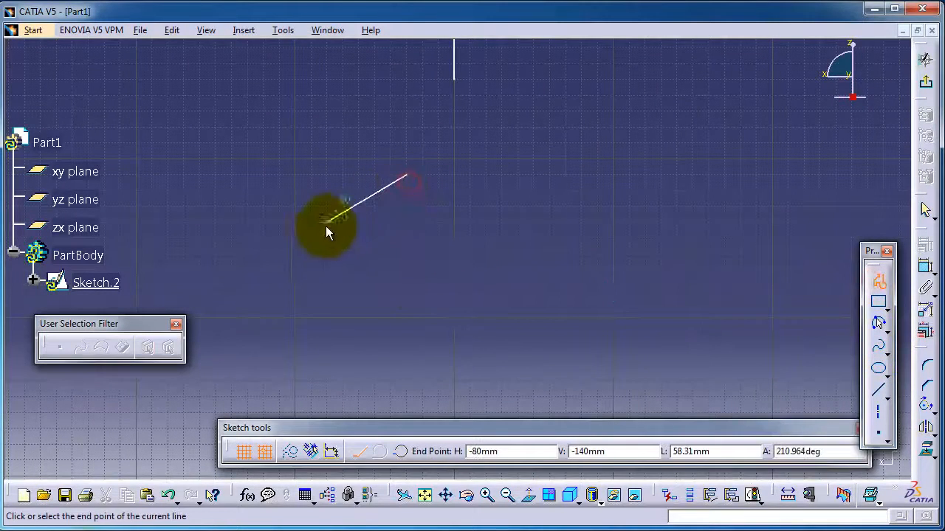
click(310, 235)
click(341, 379)
middle_drag(415, 359, 426, 362)
click(430, 357)
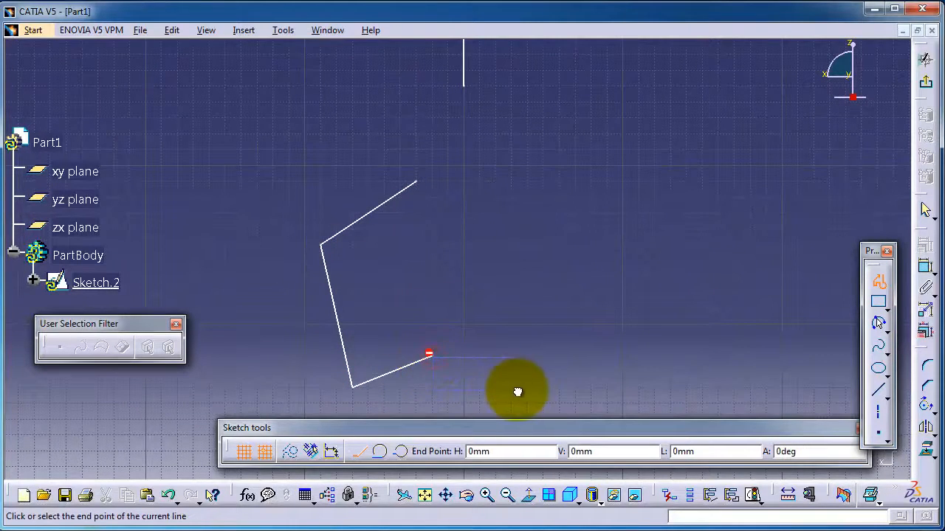
drag(517, 390, 578, 329)
click(577, 325)
drag(591, 229, 621, 212)
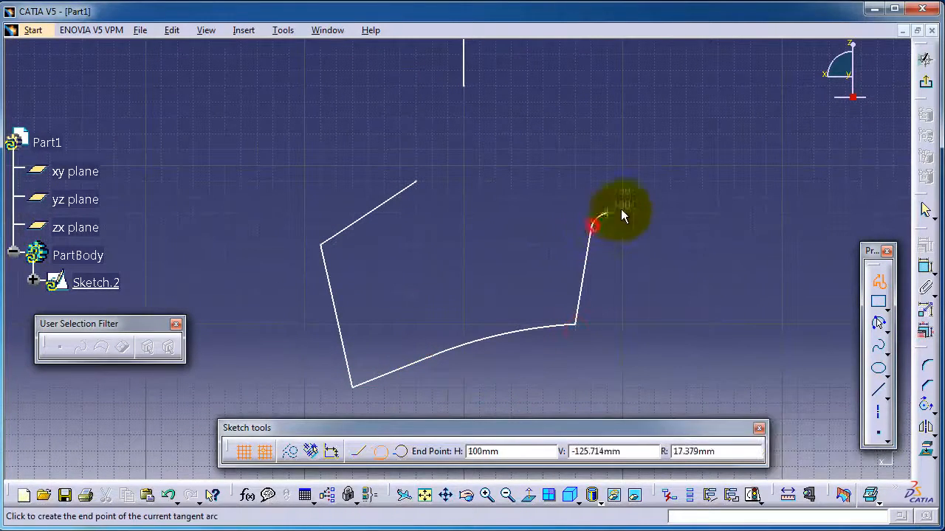
click(419, 182)
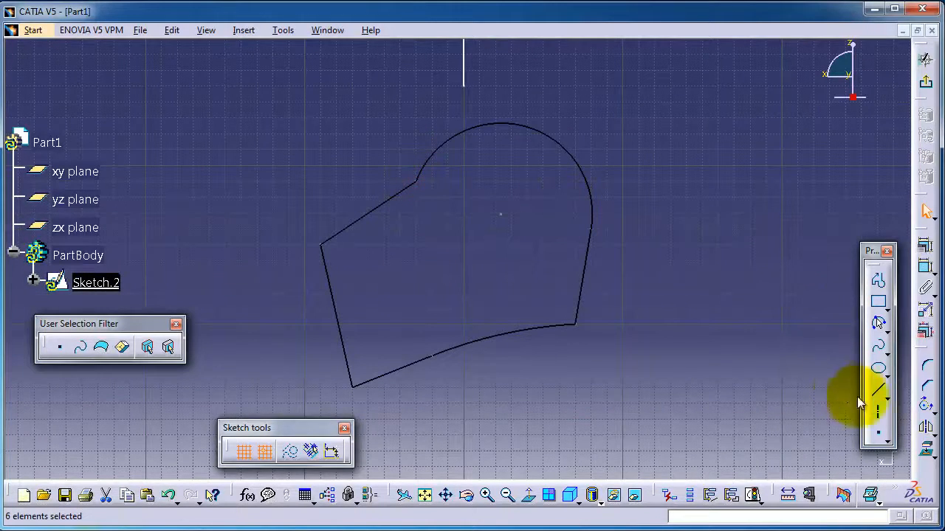
Draw a vertical line to the right of the closed profile and convert it to a construction line.
click(878, 392)
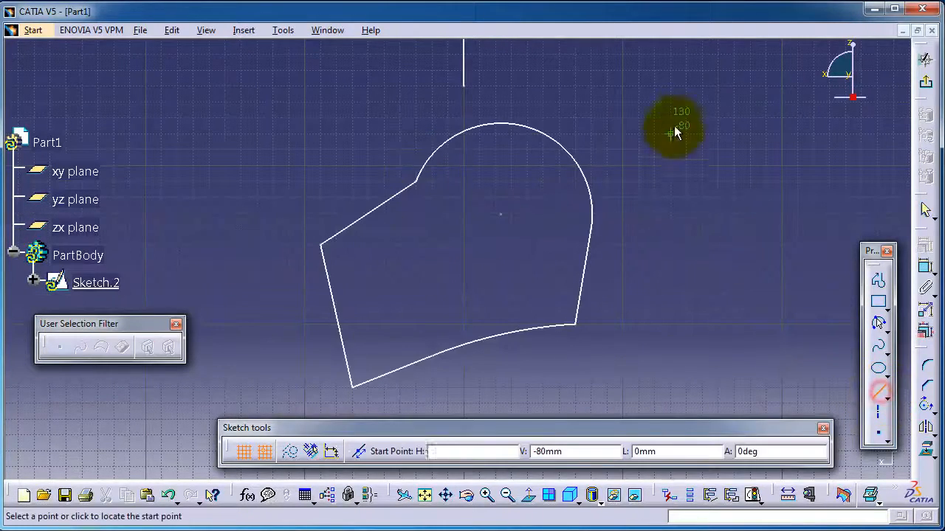
click(655, 99)
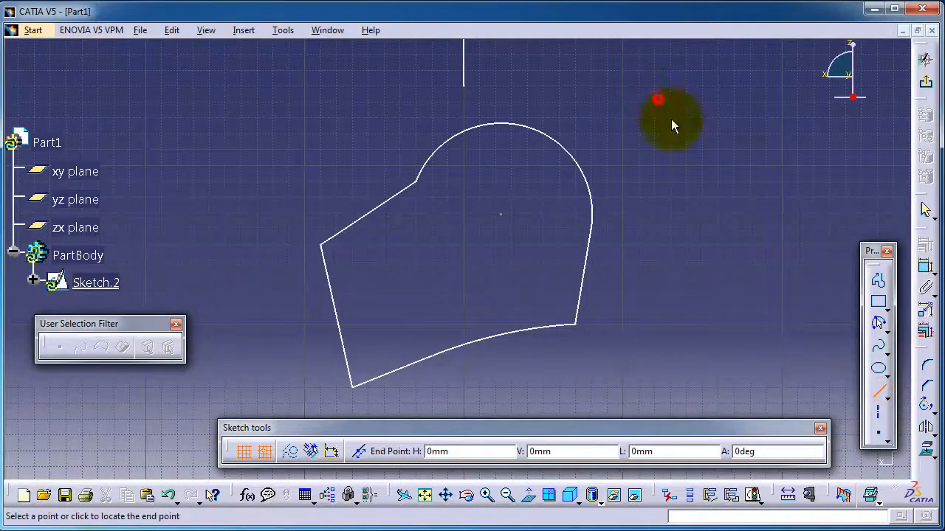
click(650, 382)
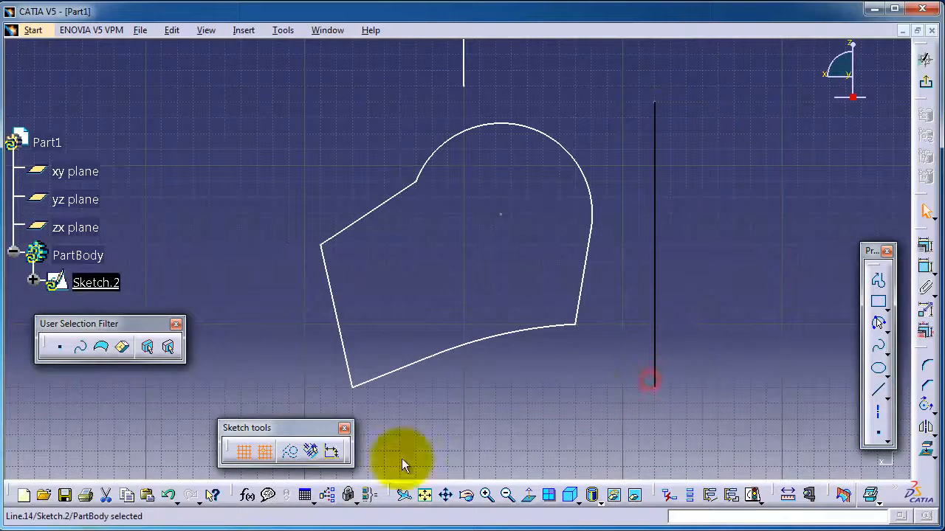
click(287, 452)
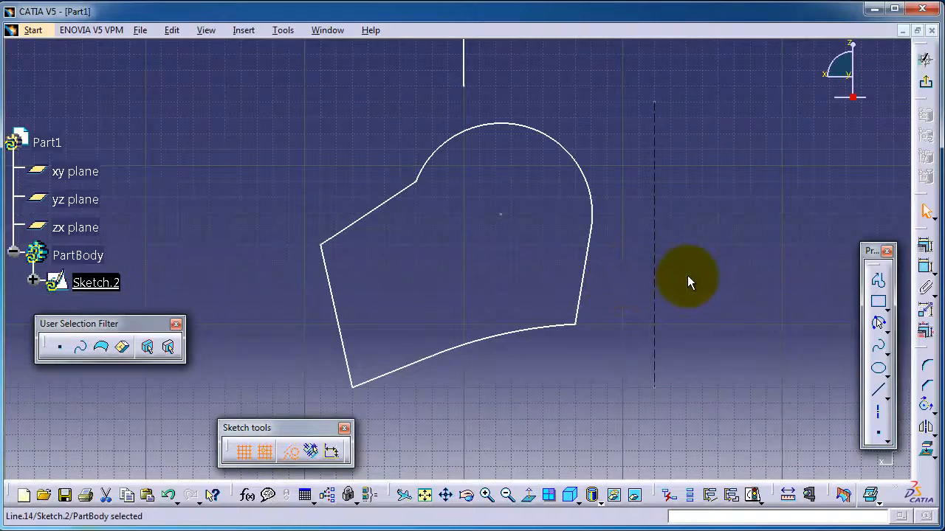
mouse_move(688, 278)
middle_down()
mouse_move(574, 232)
mouse_move(500, 224)
middle_up()
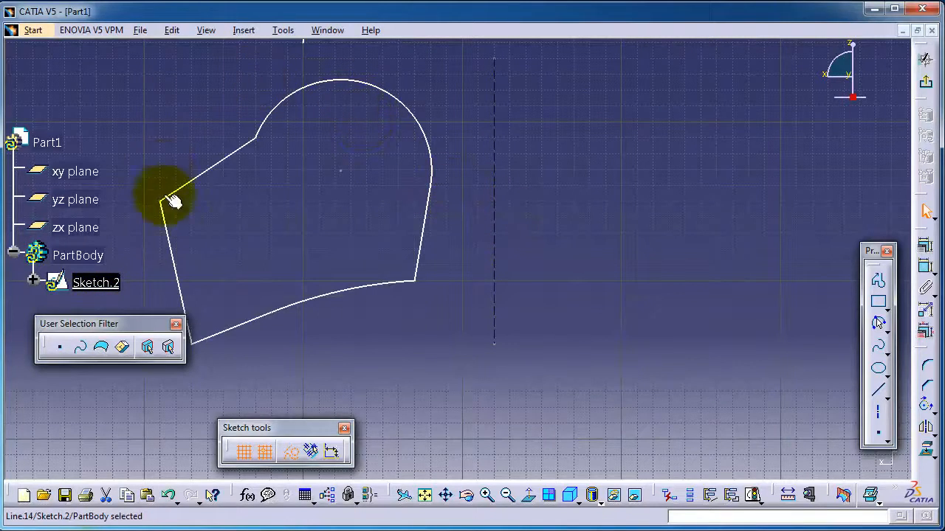
click(454, 283)
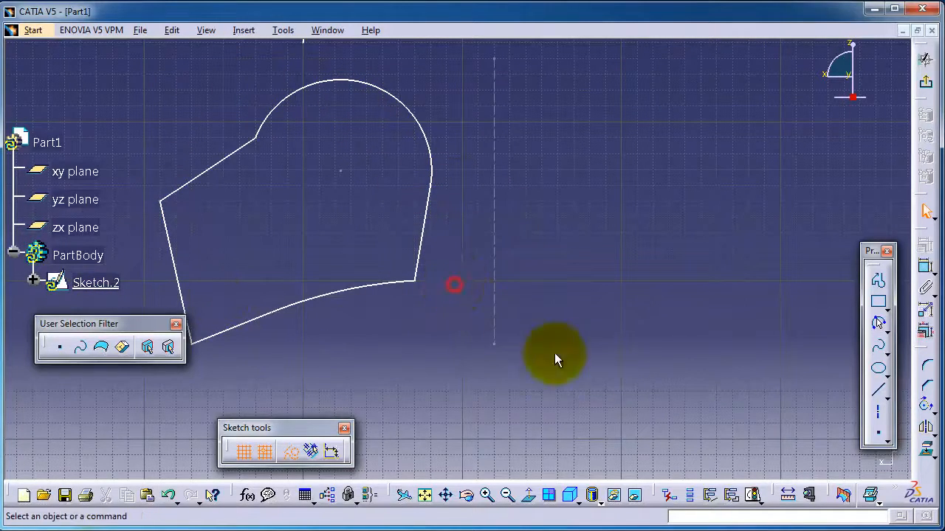
Mirror the entire closed profile about the vertical construction line, and undo the mirroring.
click(927, 430)
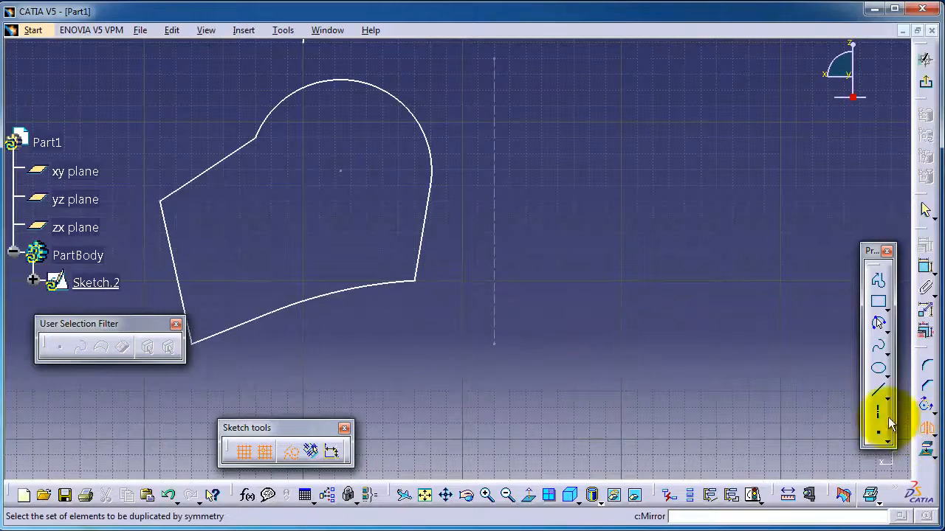
middle_drag(290, 186, 380, 204)
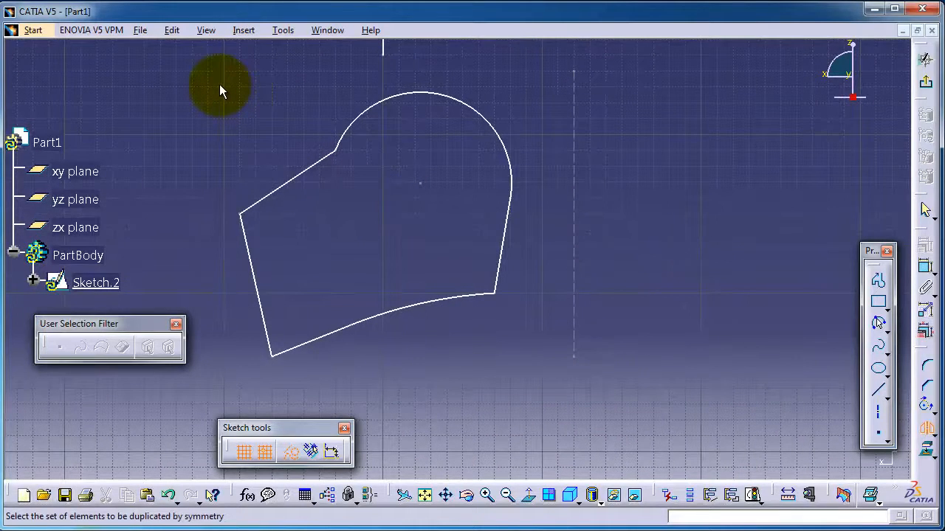
mouse_move(191, 68)
mouse_down()
mouse_move(467, 329)
mouse_move(531, 370)
mouse_up()
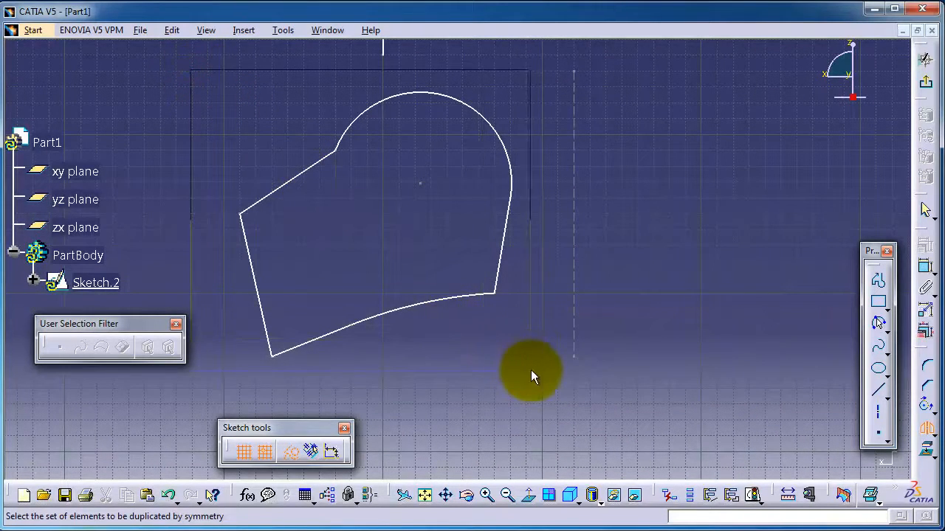
click(575, 325)
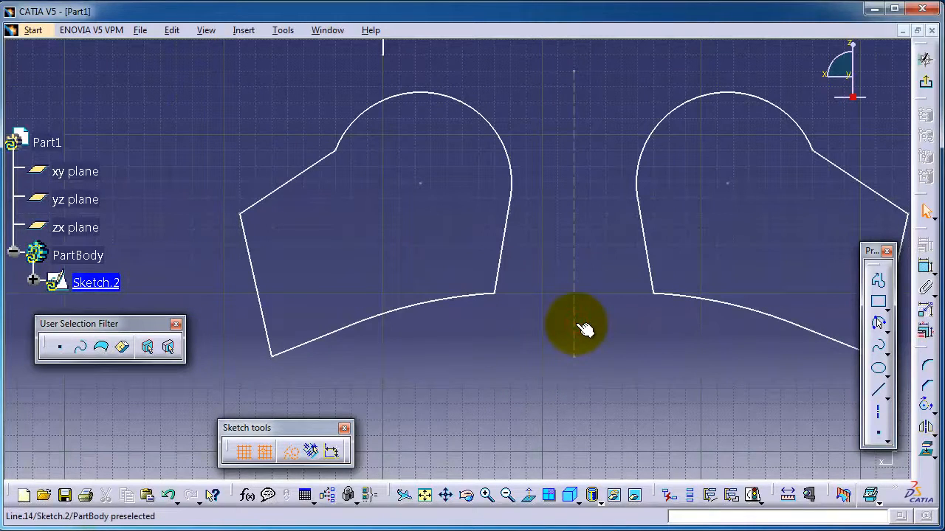
key(ctrl+z)
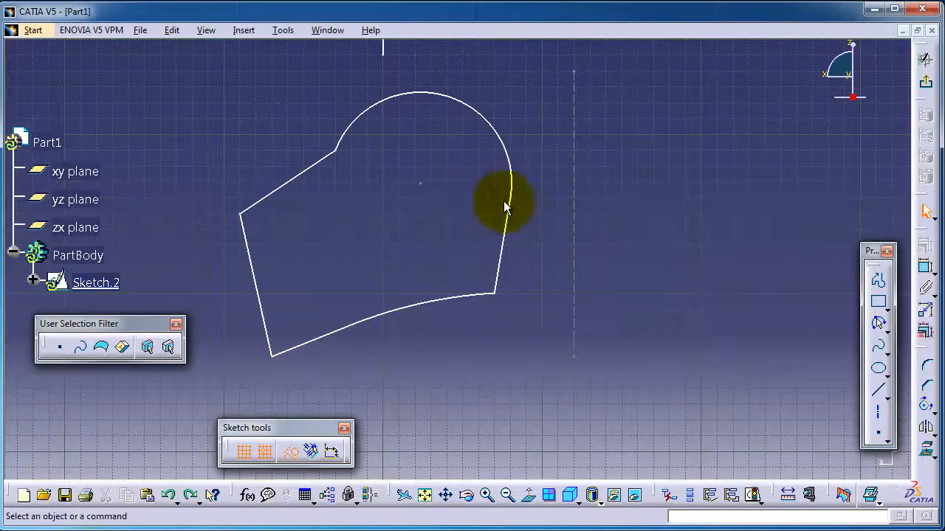
Mirror only the profile's slanted upper-left line about the adjoining left line, and undo the mirroring.
click(924, 433)
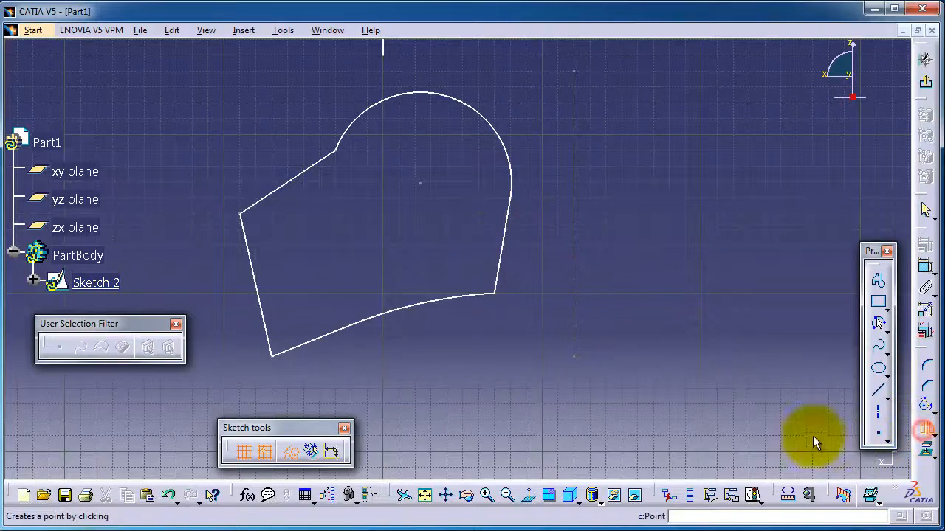
click(314, 170)
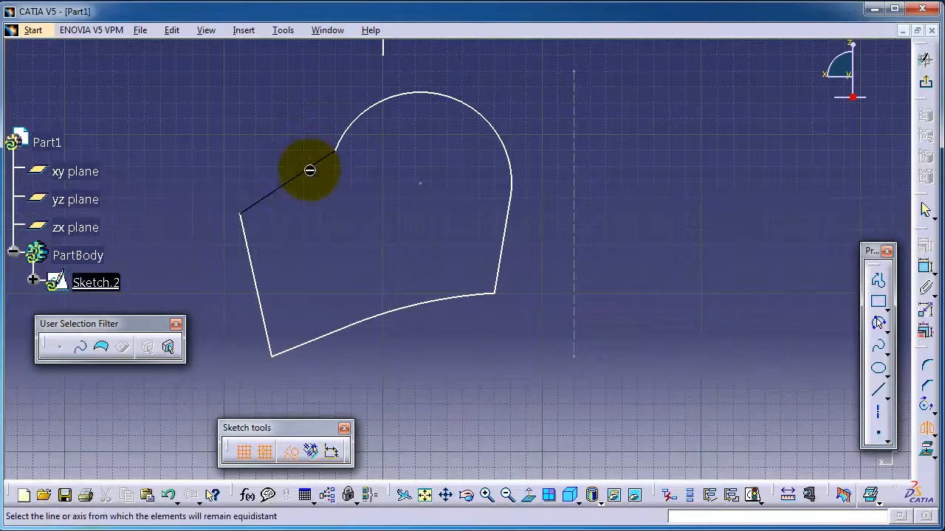
click(254, 273)
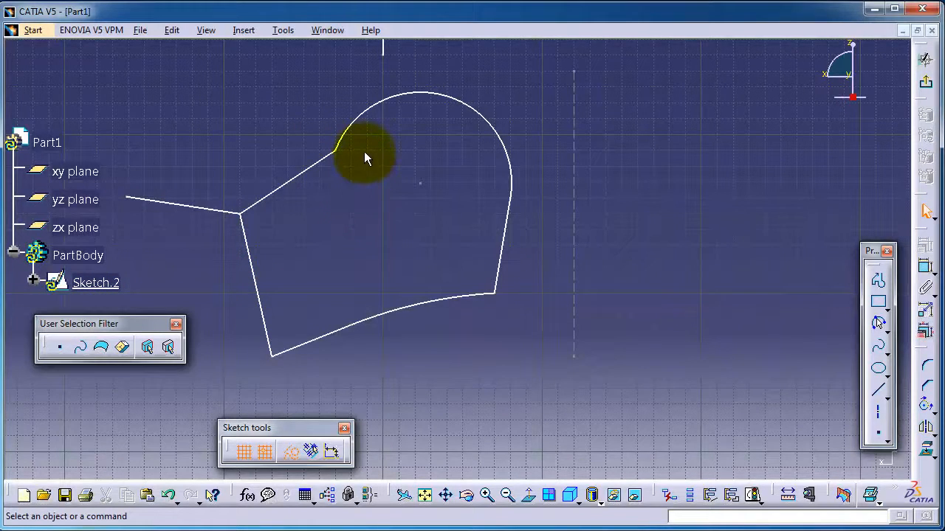
key(ctrl+z)
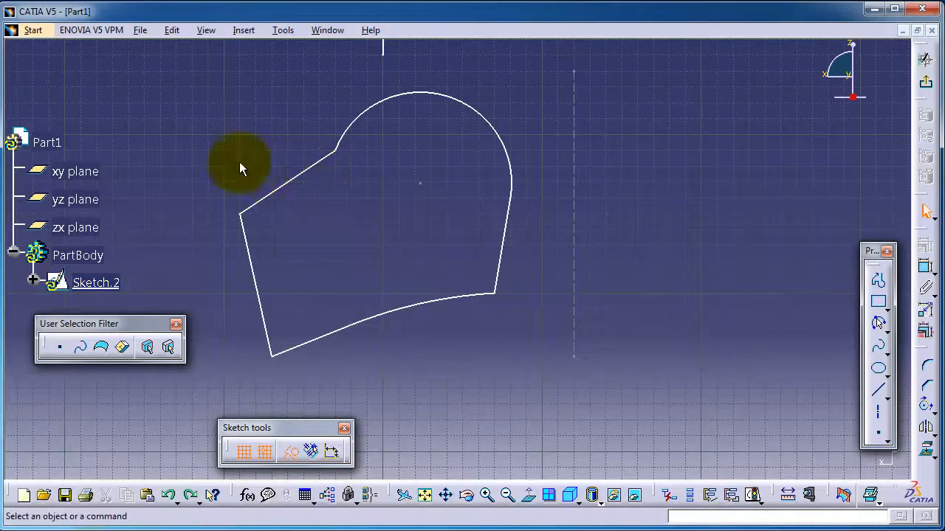
Select the profile's slanted upper-left line, its left line and its large upper arc together.
click(289, 180)
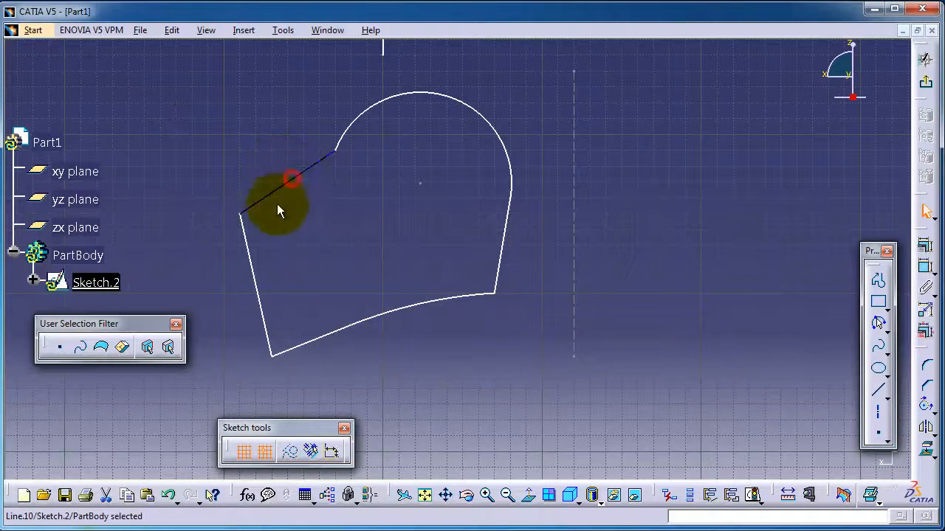
ctrl+click(248, 257)
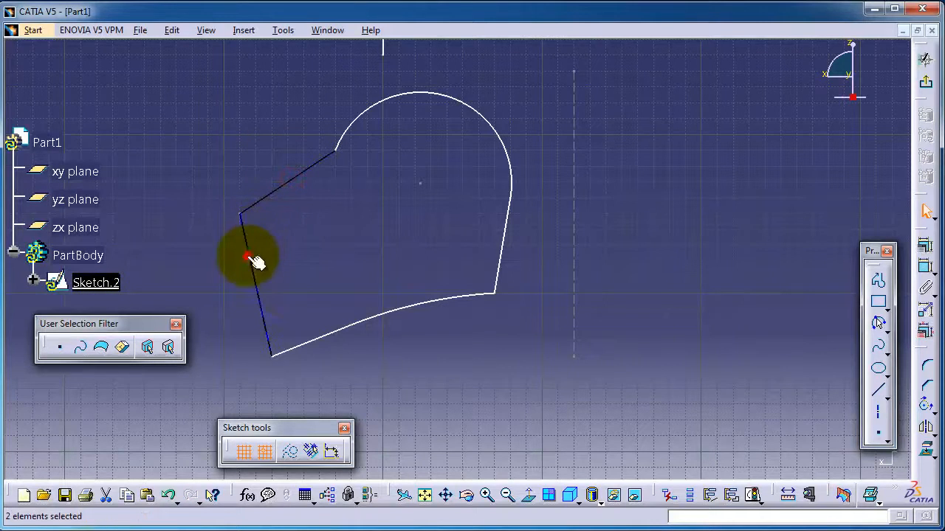
ctrl+click(375, 327)
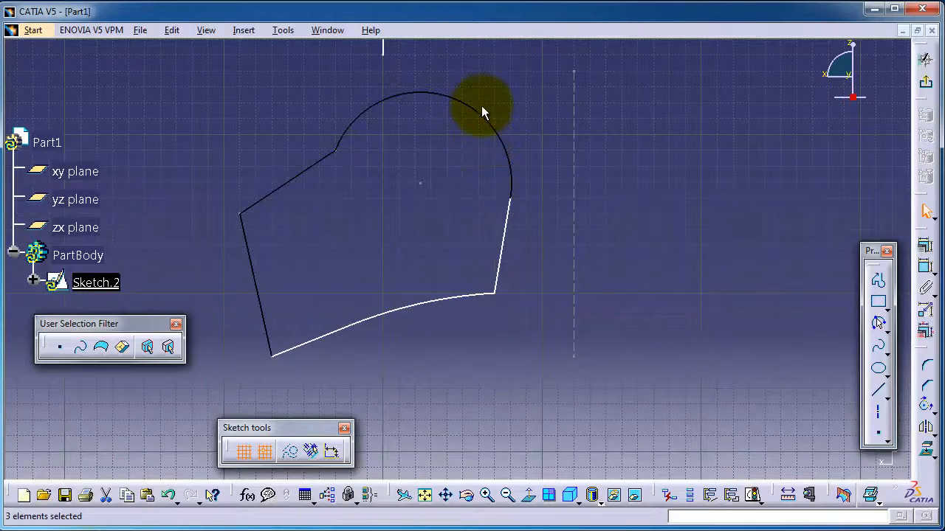
Mirror only the profile's large upper arc about the slanted upper-left line, and undo the mirroring.
click(578, 110)
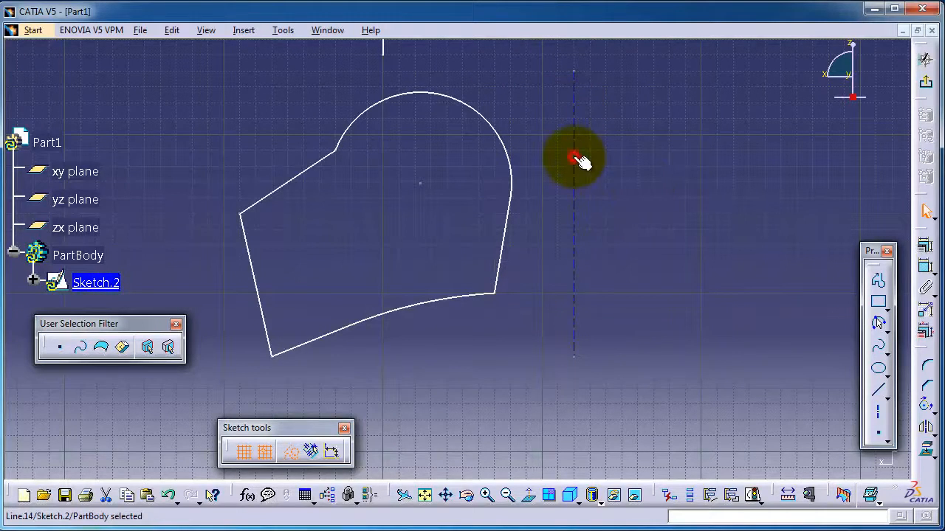
click(377, 104)
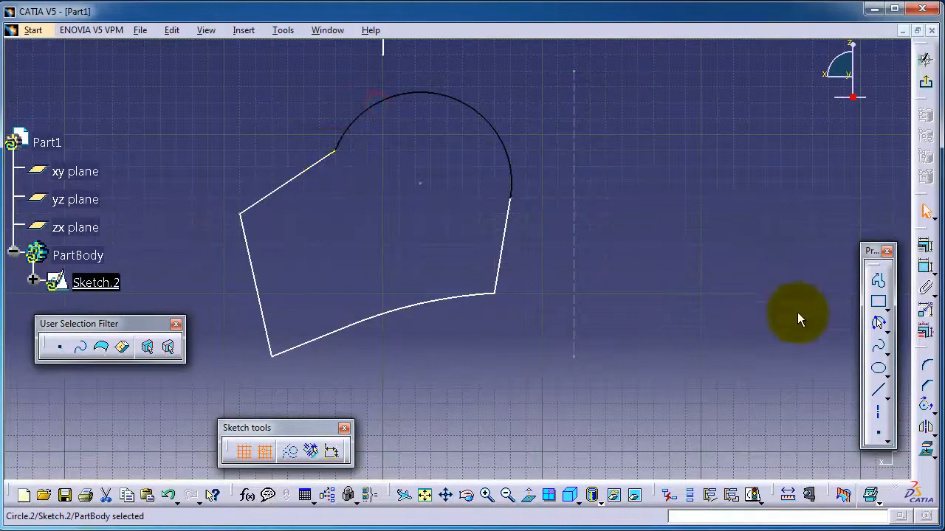
click(755, 371)
click(925, 425)
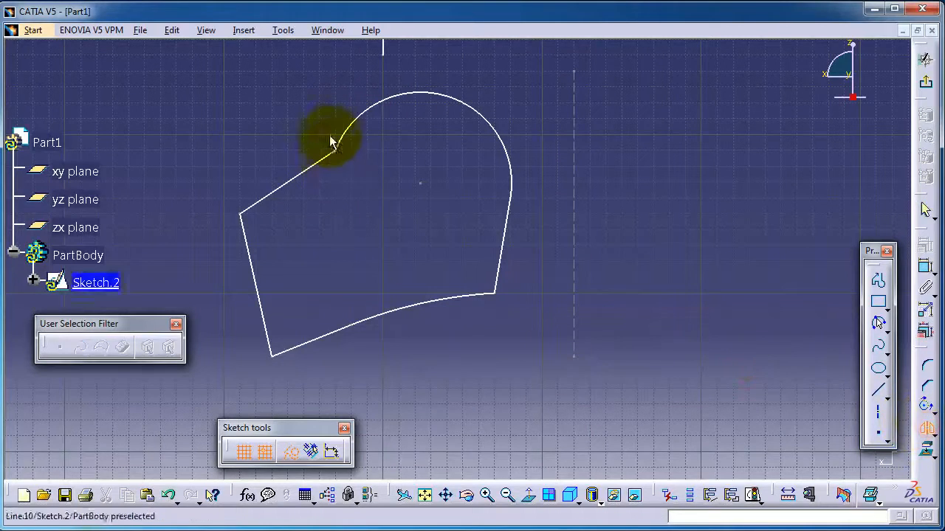
click(369, 120)
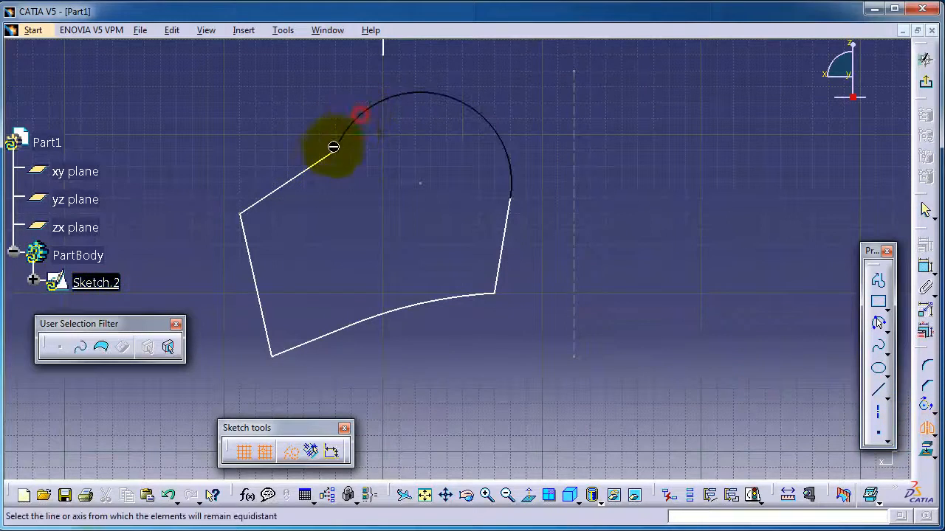
click(322, 157)
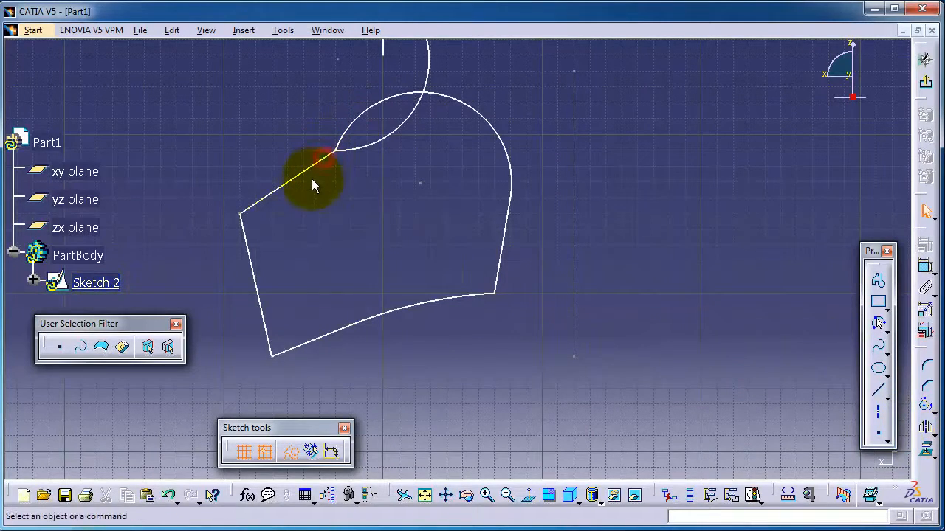
click(248, 248)
mouse_move(390, 222)
middle_down()
mouse_move(416, 234)
mouse_move(420, 293)
middle_up()
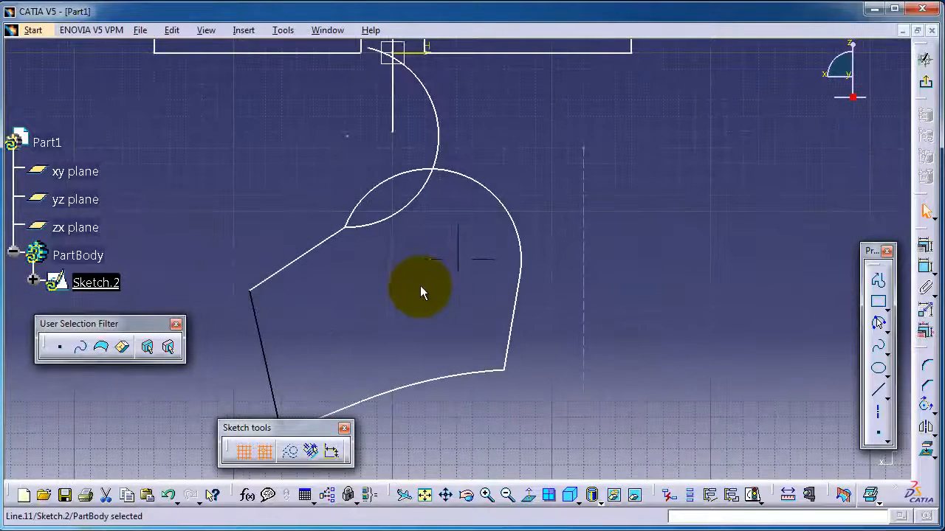
click(426, 284)
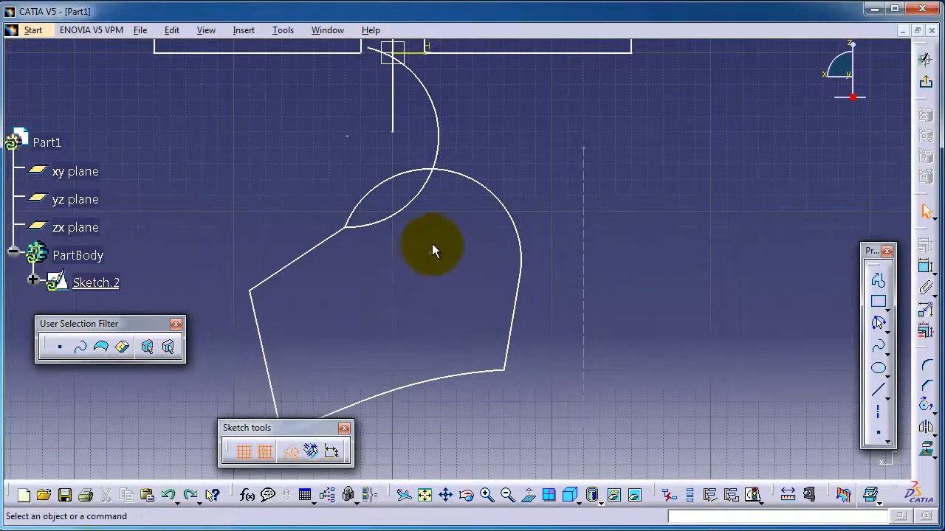
key(ctrl+z)
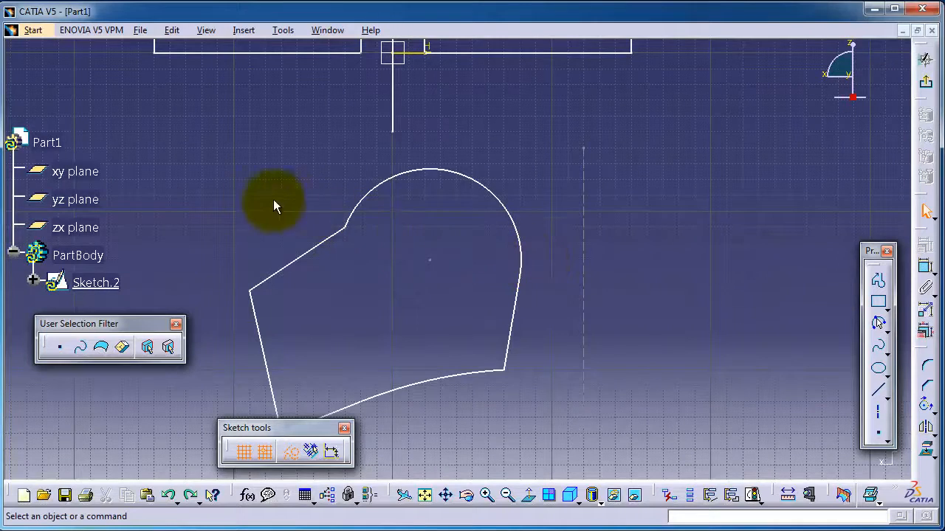
Mirror the profile's large upper arc, slanted upper-left line and left line together about the vertical construction line.
mouse_move(189, 158)
mouse_down()
mouse_move(234, 233)
mouse_move(362, 328)
mouse_move(516, 397)
mouse_move(512, 355)
mouse_move(536, 313)
mouse_move(536, 290)
mouse_up()
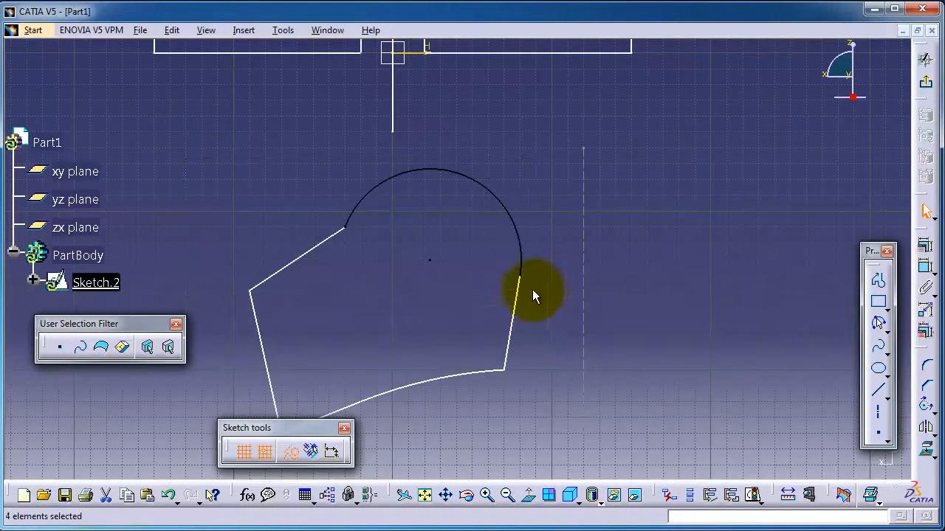
ctrl+click(317, 244)
ctrl+click(270, 332)
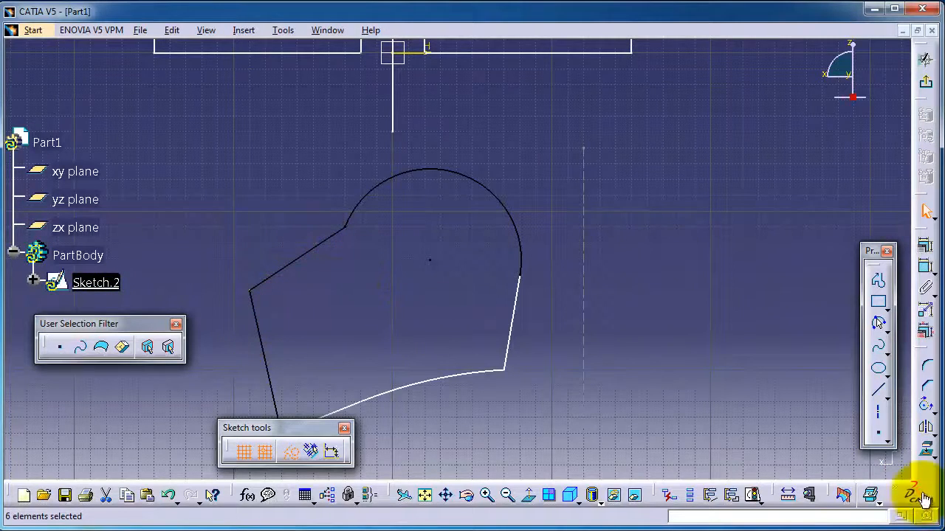
click(927, 427)
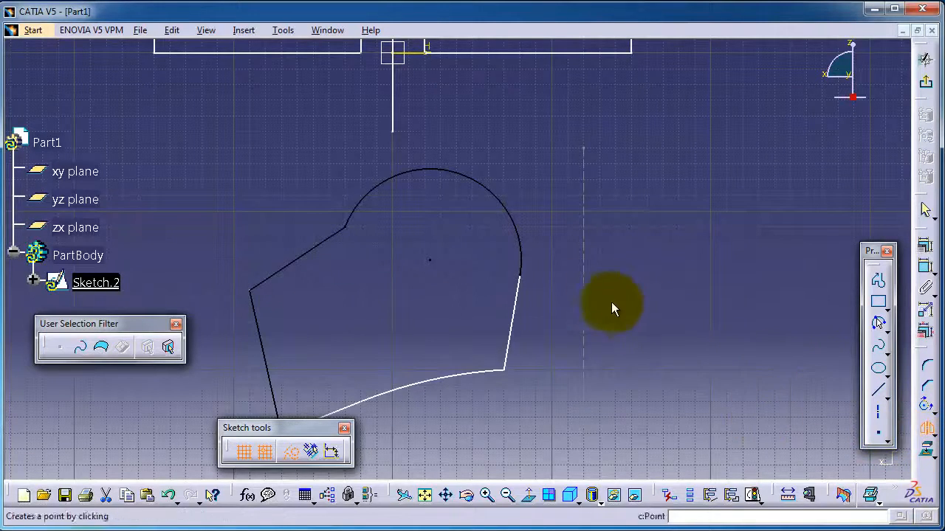
click(590, 270)
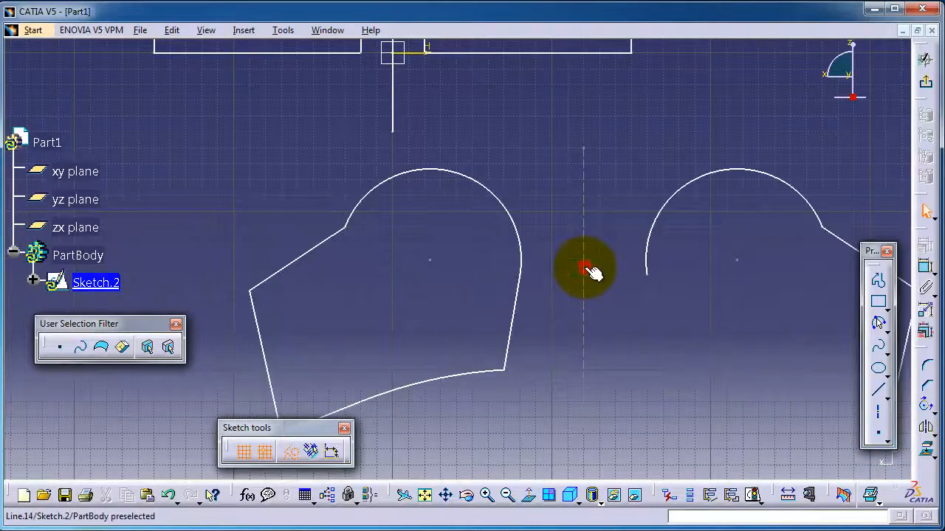
mouse_move(663, 296)
middle_down()
mouse_move(580, 270)
mouse_move(548, 217)
middle_up()
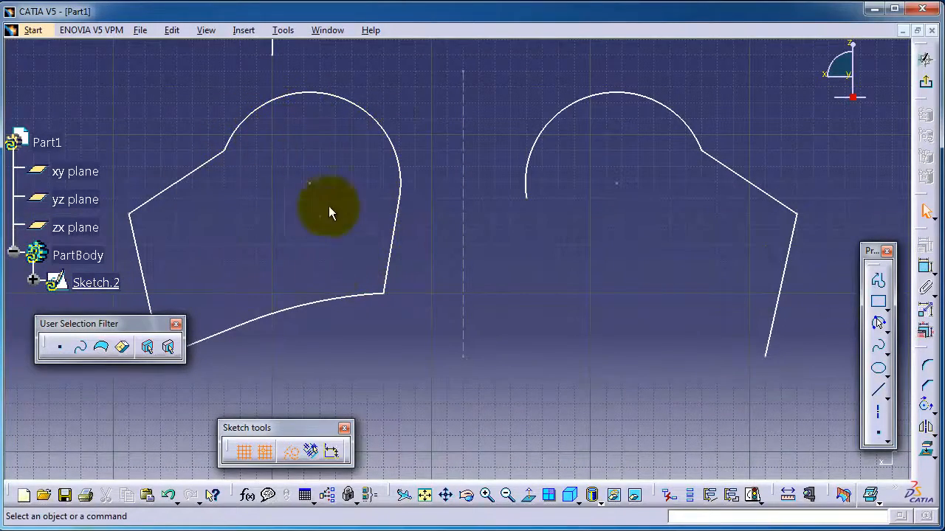
click(96, 282)
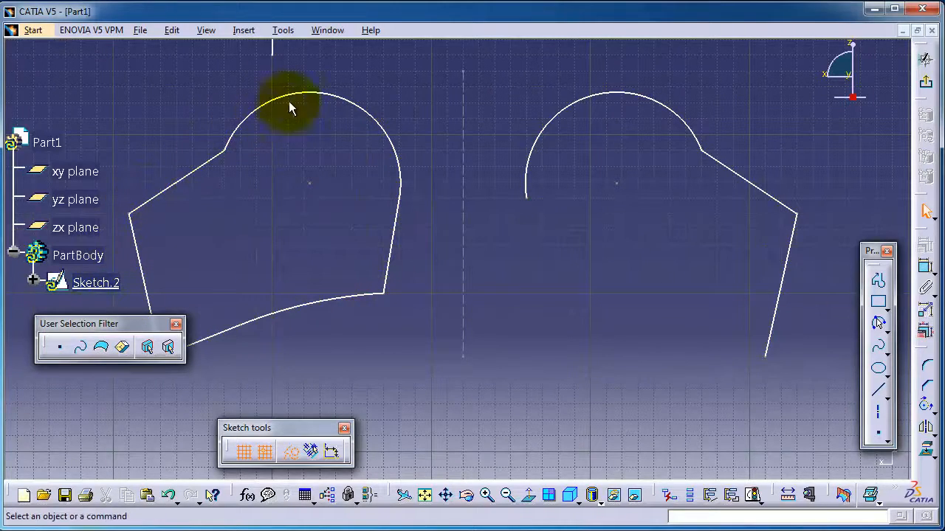
click(518, 325)
Close the mirrored profile with a straight line between its two open ends, converted from construction to standard geometry.
mouse_move(518, 326)
middle_down()
mouse_move(548, 302)
mouse_move(544, 222)
mouse_move(535, 223)
mouse_move(537, 271)
middle_up()
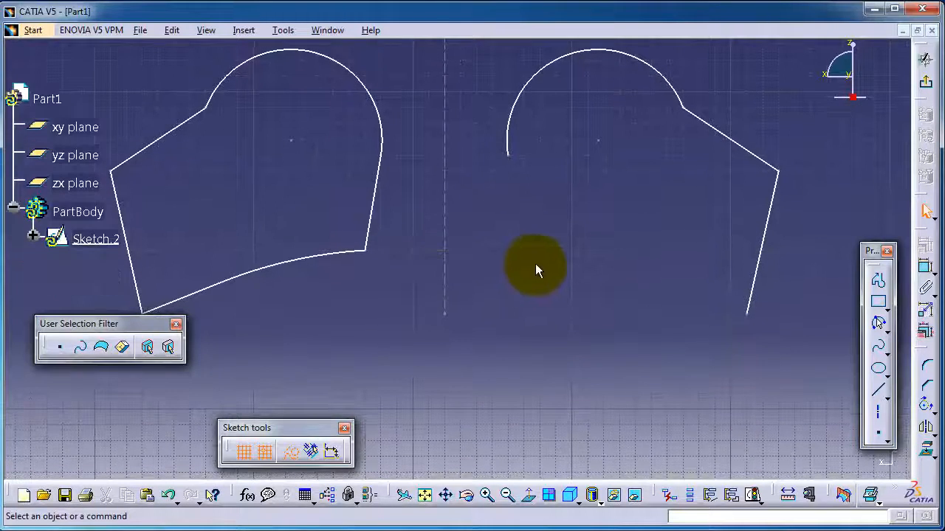
click(878, 390)
click(507, 155)
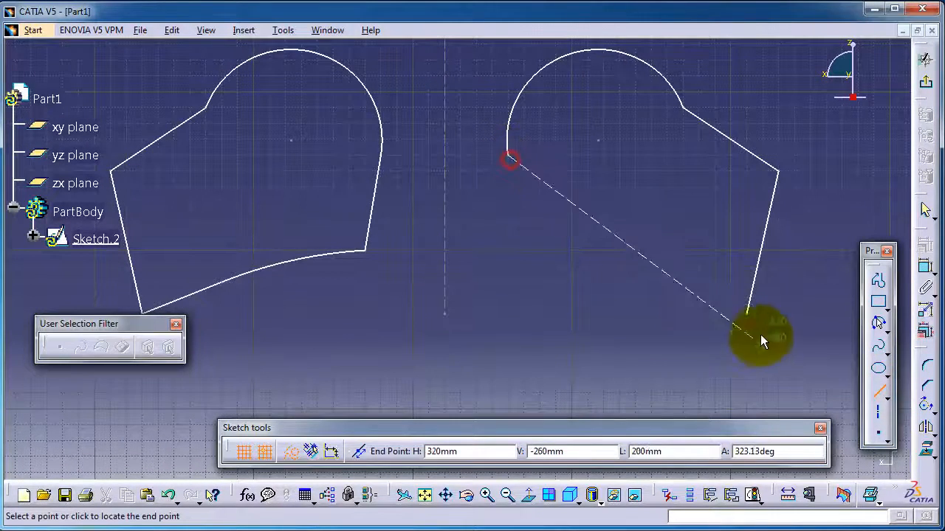
click(742, 310)
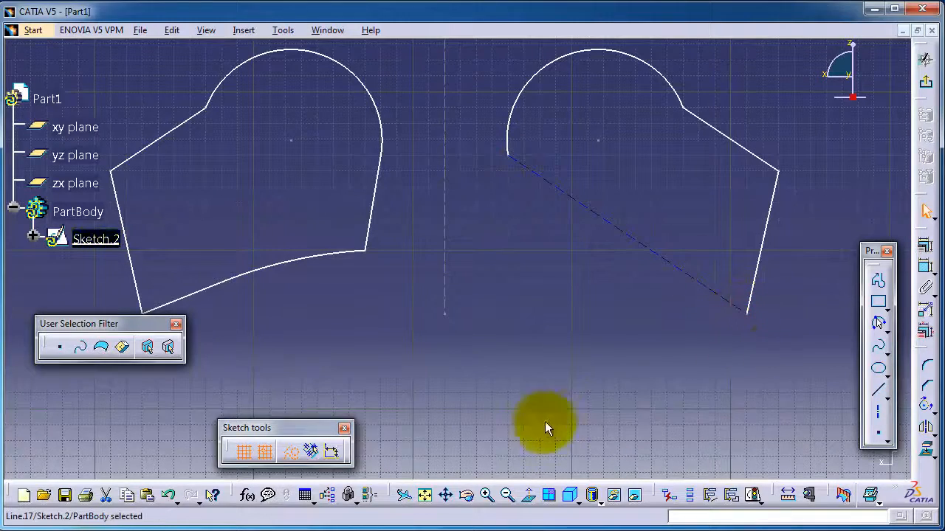
click(307, 448)
click(524, 347)
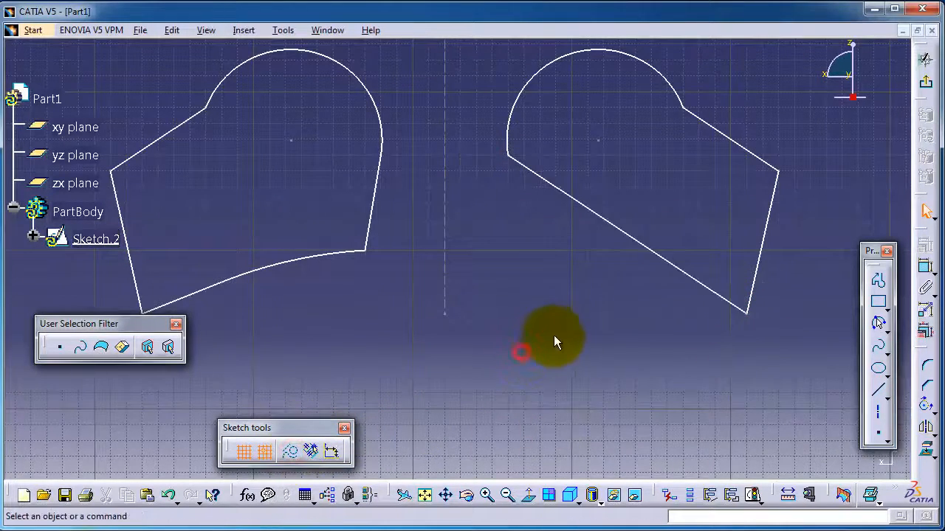
Draw a slightly rotated hexagon in the empty sketch area below the profiles.
mouse_move(553, 336)
middle_down()
mouse_move(589, 428)
mouse_move(582, 278)
mouse_move(501, 202)
mouse_move(534, 61)
middle_up()
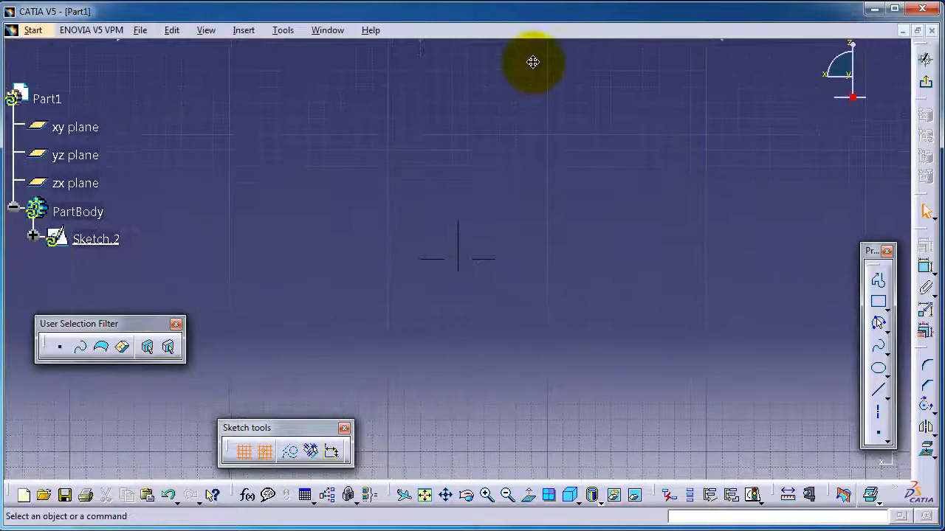
click(878, 307)
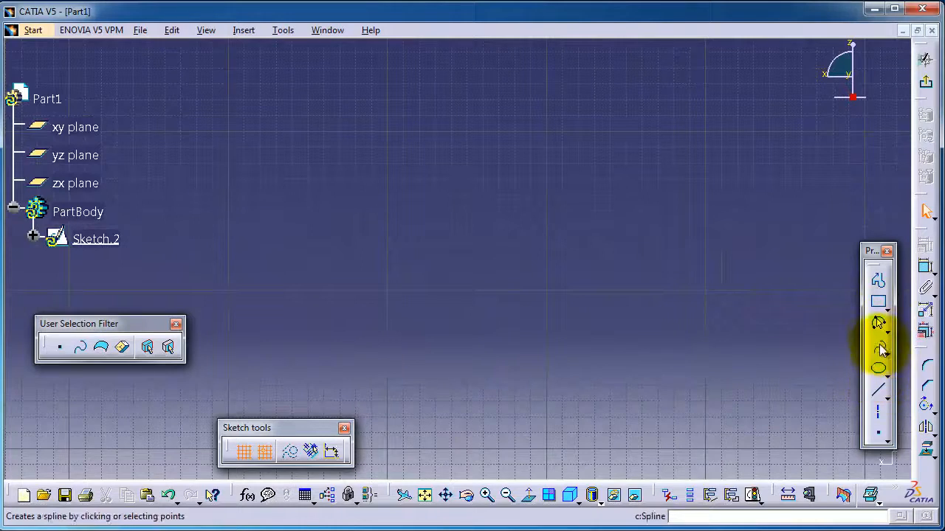
click(885, 309)
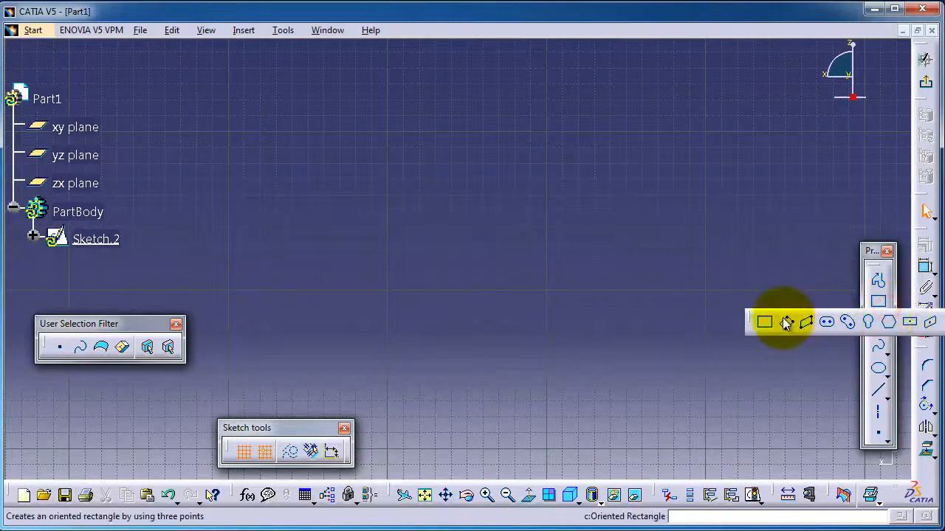
click(888, 322)
click(403, 225)
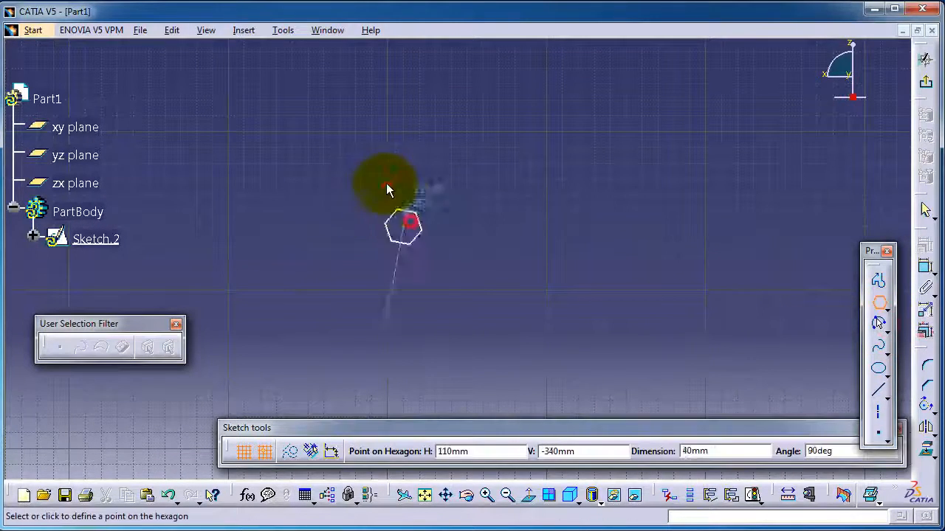
click(320, 117)
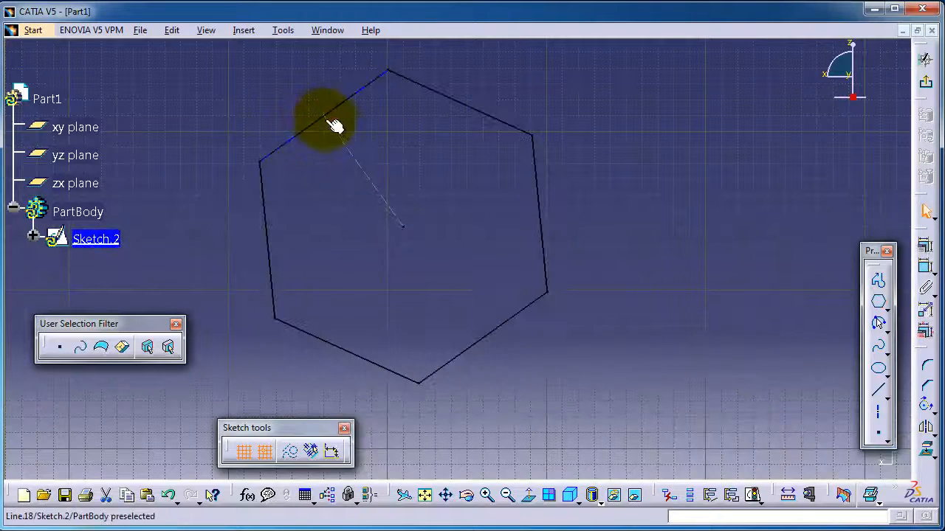
Draw a vertical axis to the right of the hexagon at H 270 mm, spanning roughly the hexagon's height.
click(881, 416)
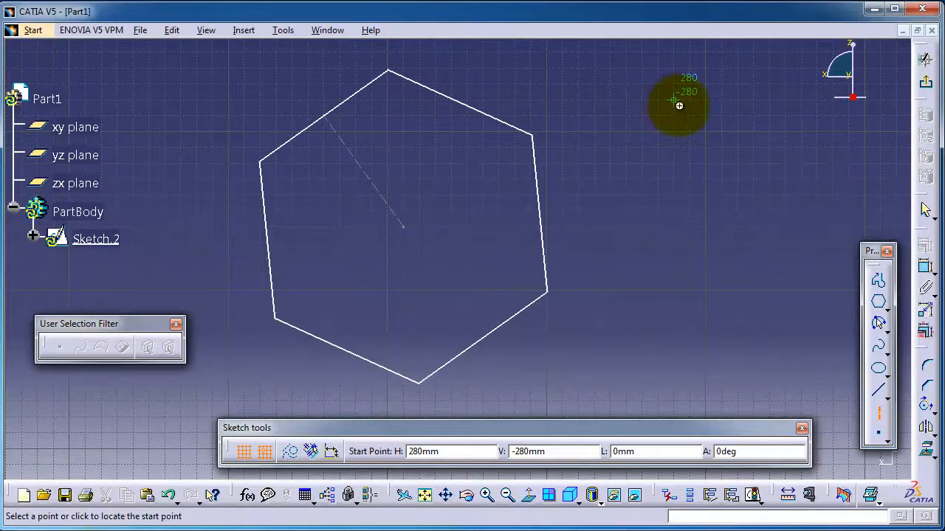
middle_drag(680, 106, 466, 99)
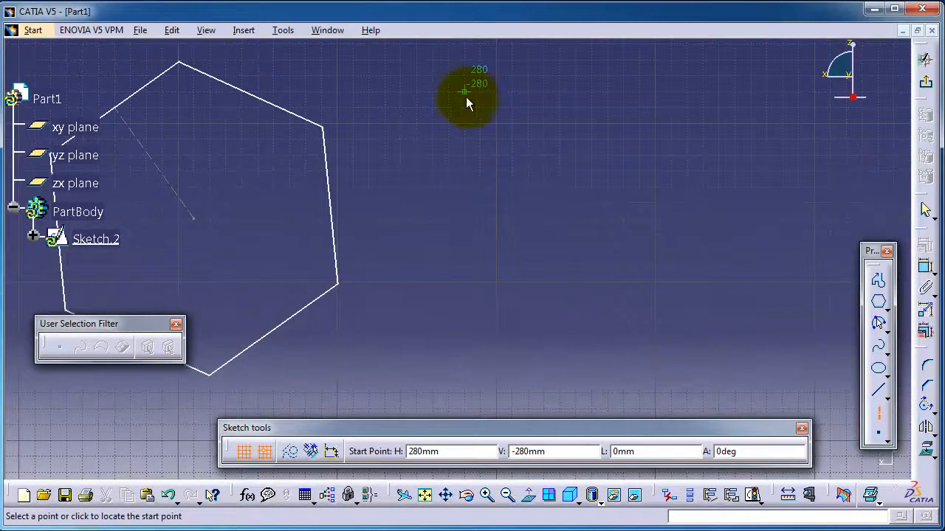
click(448, 57)
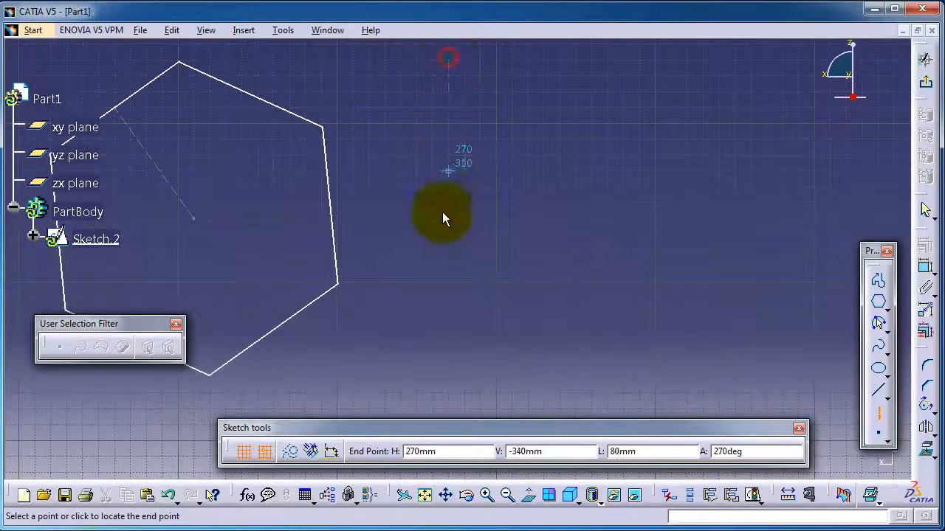
click(447, 404)
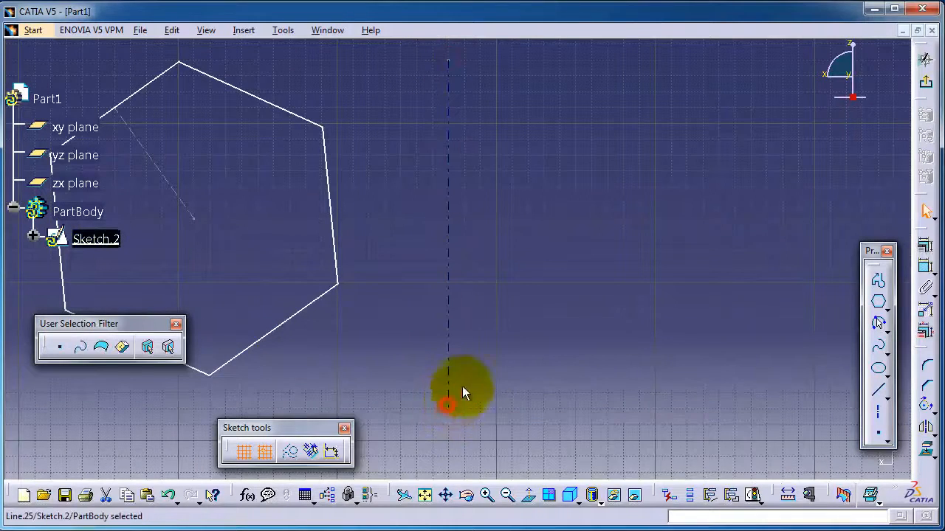
Mirror the entire hexagon with its construction geometry about the vertical axis.
middle_drag(481, 267, 612, 238)
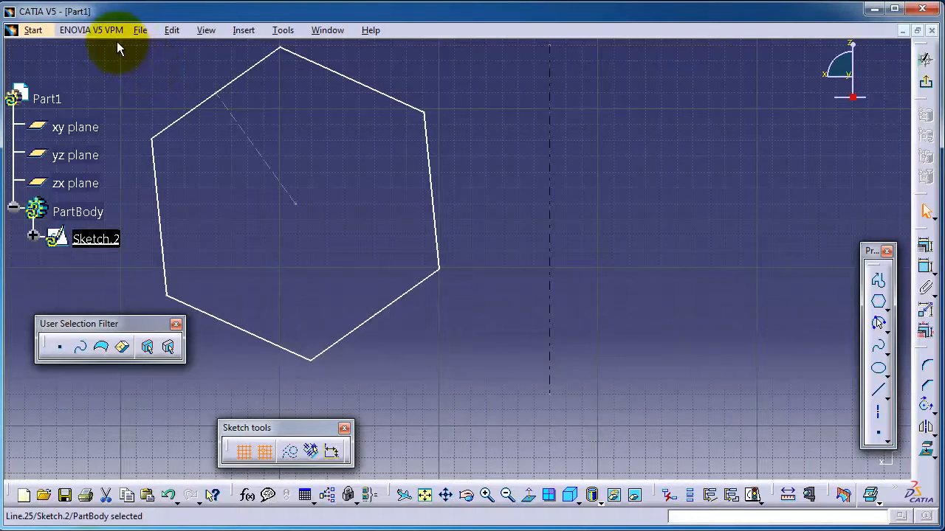
mouse_move(118, 43)
mouse_down()
mouse_move(398, 277)
mouse_move(454, 387)
mouse_move(471, 385)
mouse_up()
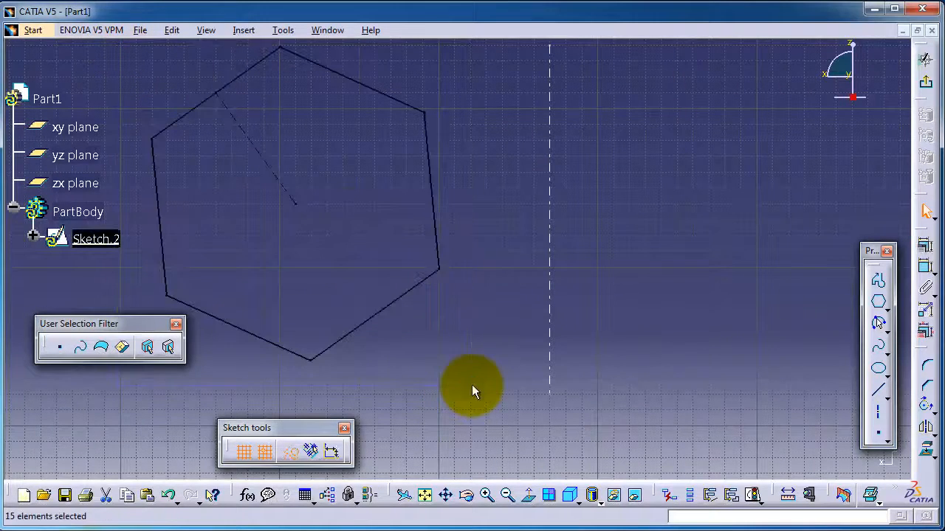
click(926, 426)
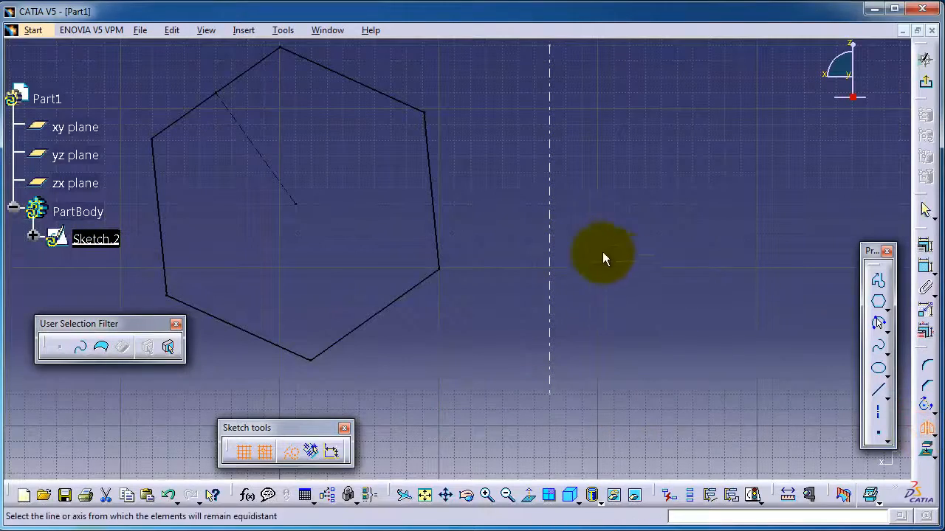
click(549, 235)
Review the mirrored rectangles, profiles and hexagons, and display the other transformation operations grouped with Mirror.
mouse_move(626, 231)
middle_down()
mouse_move(599, 226)
mouse_move(523, 310)
middle_up()
mouse_move(552, 407)
middle_down()
mouse_move(580, 169)
mouse_move(573, 268)
mouse_move(583, 401)
middle_up()
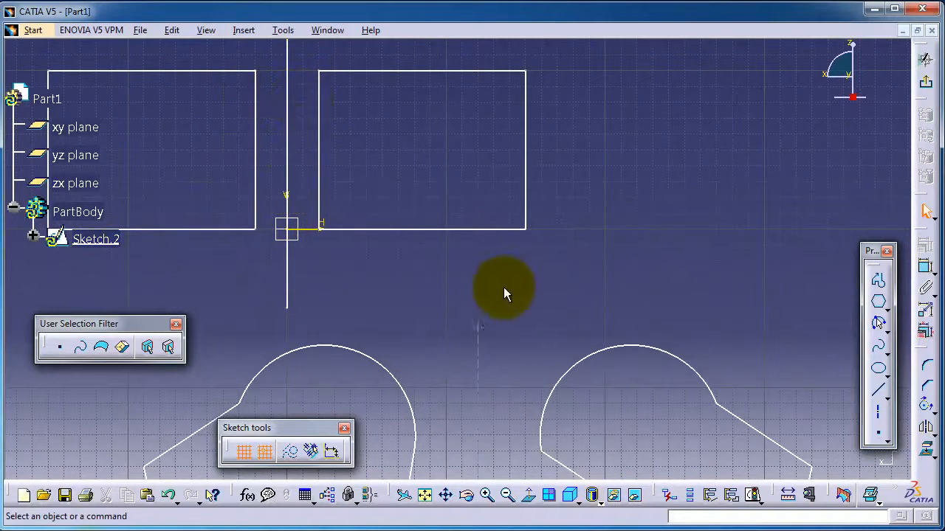
mouse_move(503, 288)
middle_down()
mouse_move(540, 270)
mouse_move(537, 89)
middle_up()
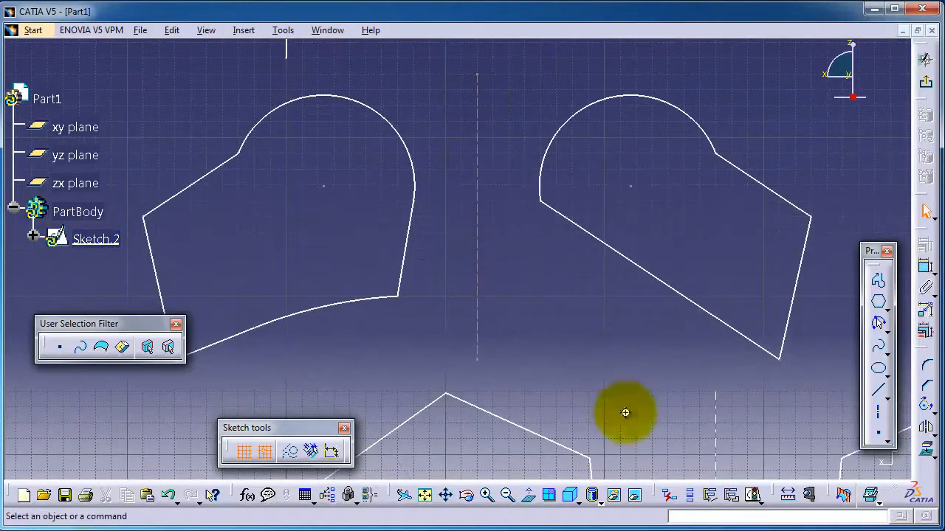
mouse_move(625, 414)
middle_down()
mouse_move(489, 70)
mouse_move(473, 59)
mouse_move(381, 109)
mouse_move(378, 125)
middle_up()
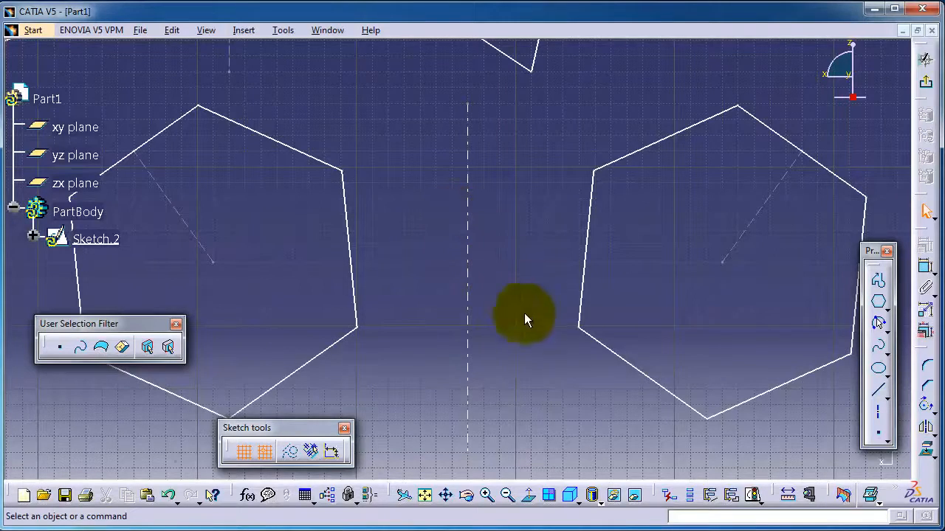
mouse_move(559, 384)
middle_down()
mouse_move(574, 397)
mouse_move(627, 282)
mouse_move(574, 276)
mouse_move(538, 351)
mouse_move(549, 380)
mouse_move(512, 371)
mouse_move(383, 270)
mouse_move(312, 306)
mouse_move(561, 403)
mouse_move(574, 373)
middle_up()
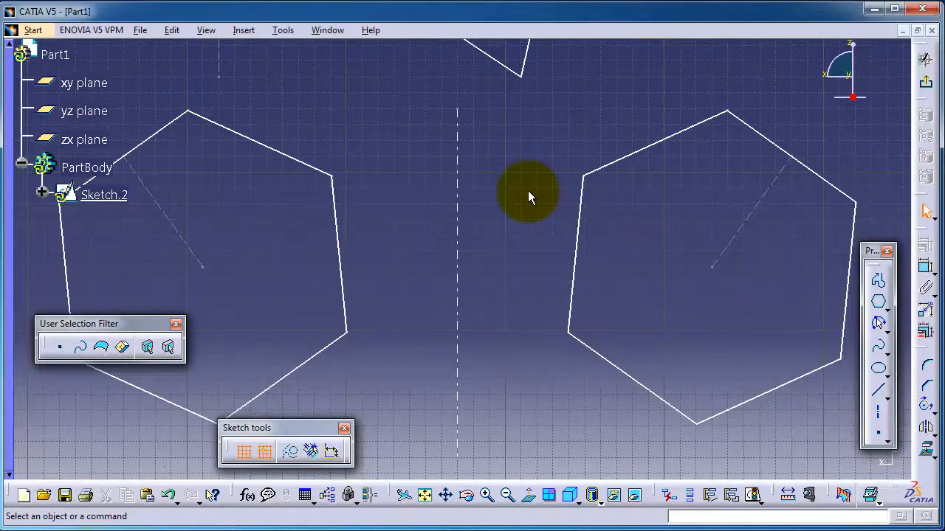
click(934, 435)
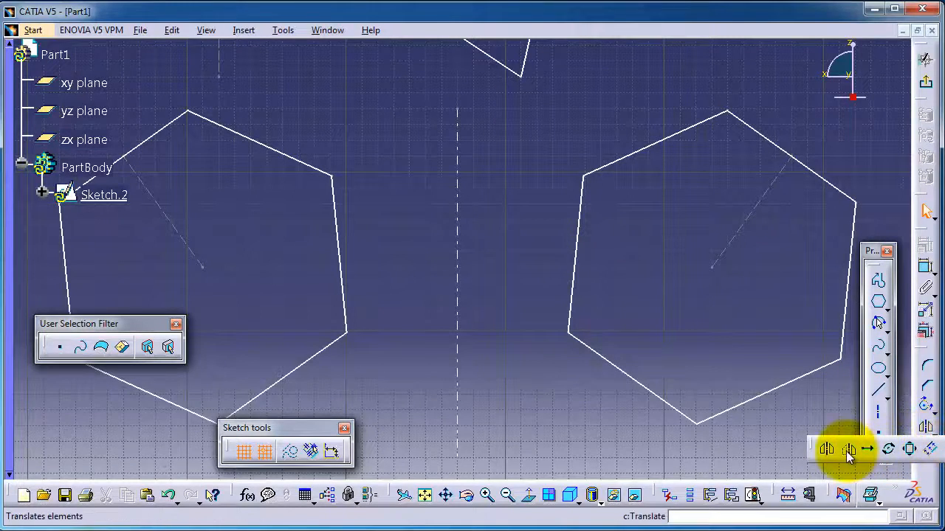